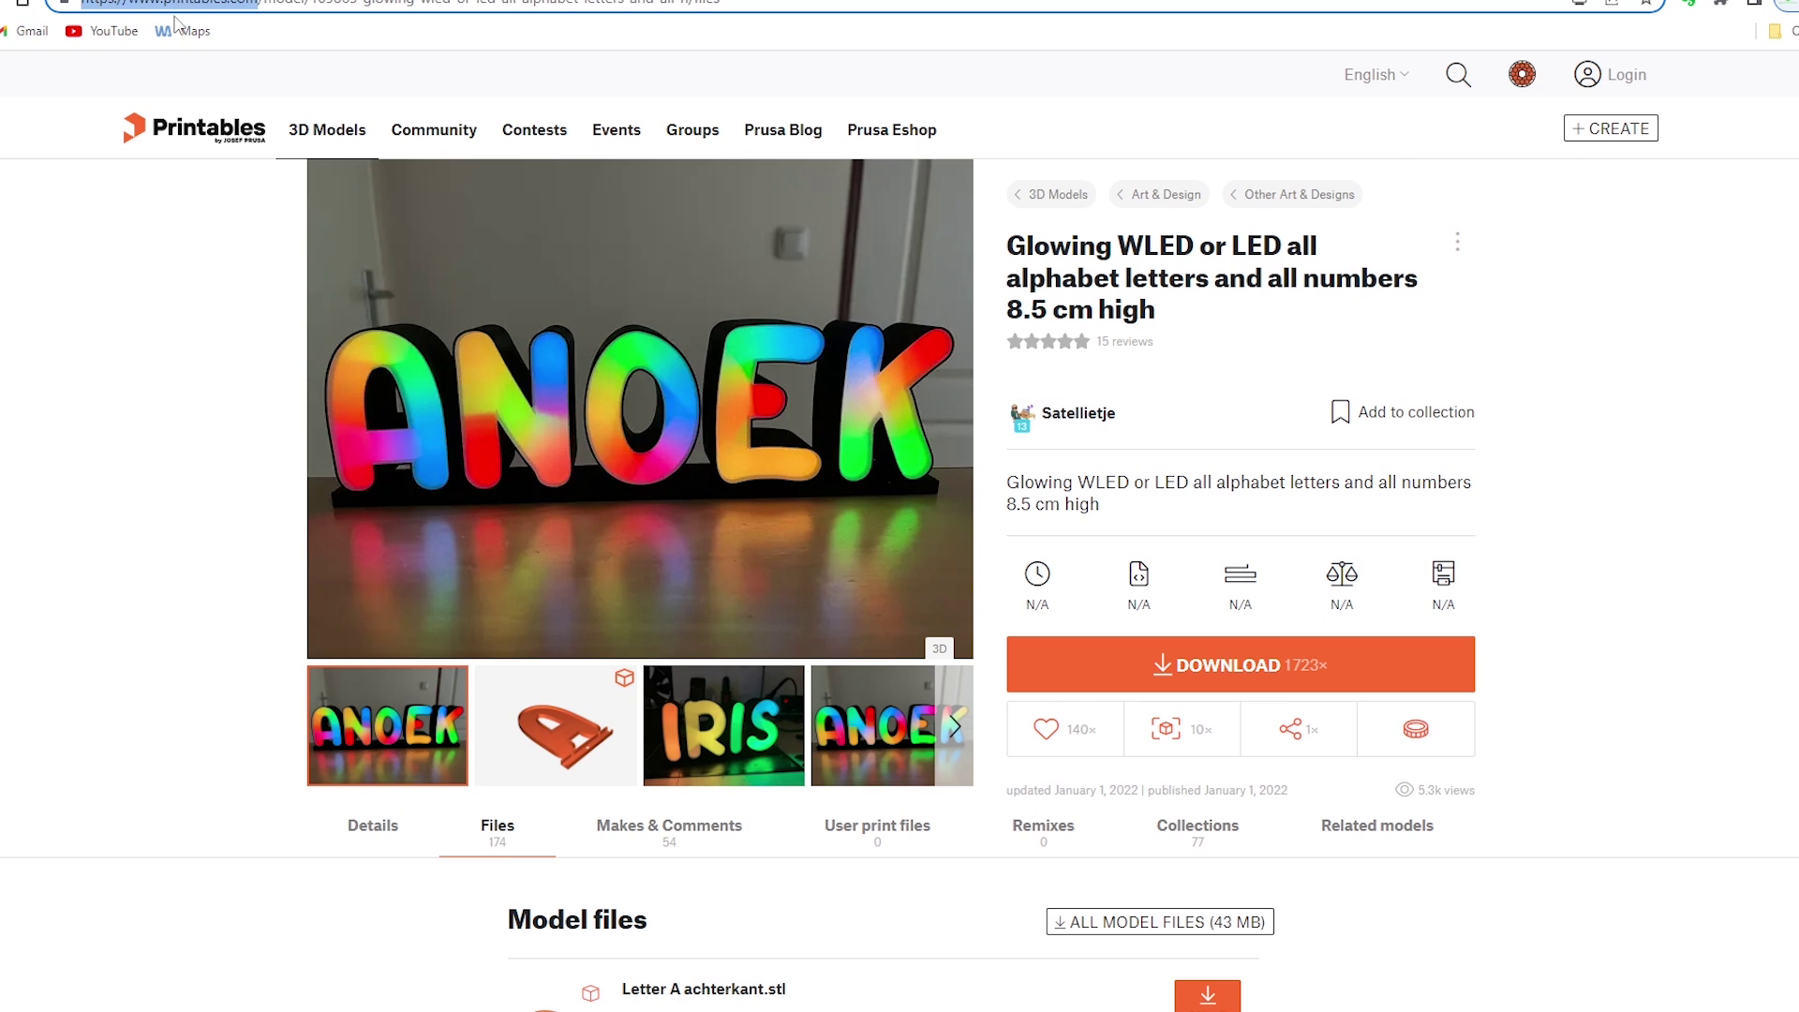
Scroll down to the Model files list showing Letter A achterkant.stl, Letter A.stl and Letter A lens.stl.
scroll(1087, 323, "down", 1)
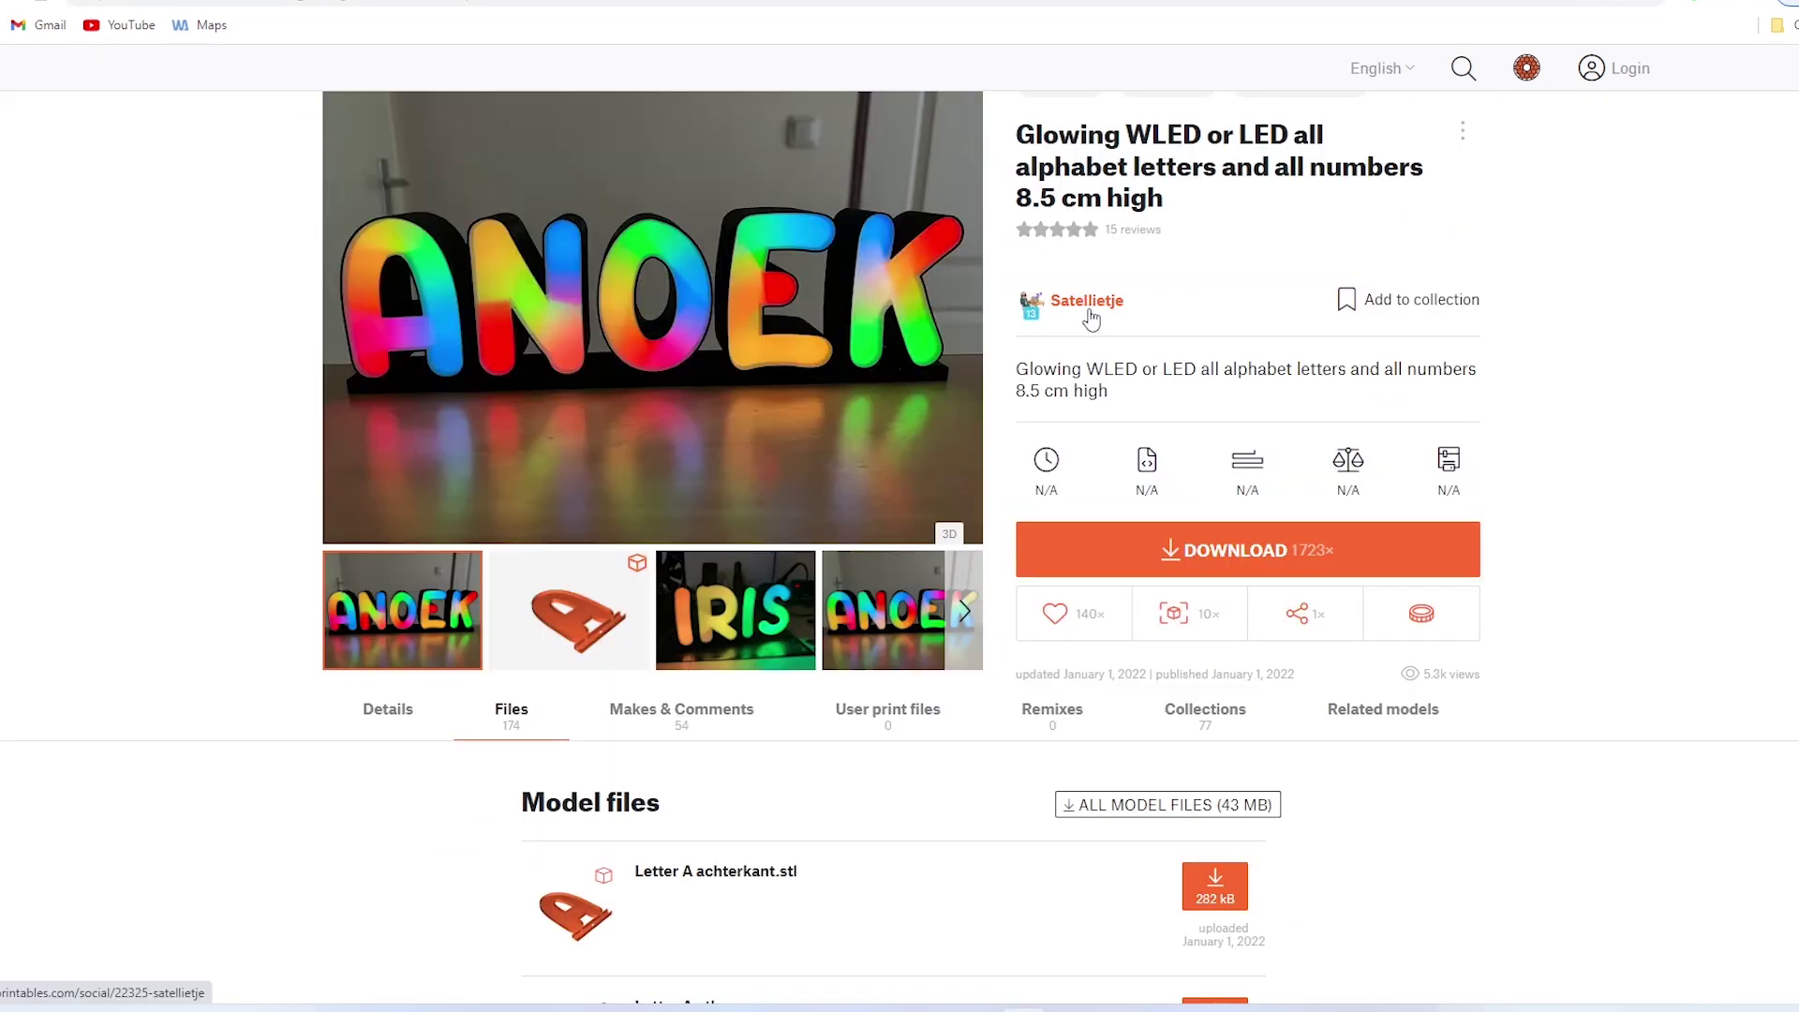
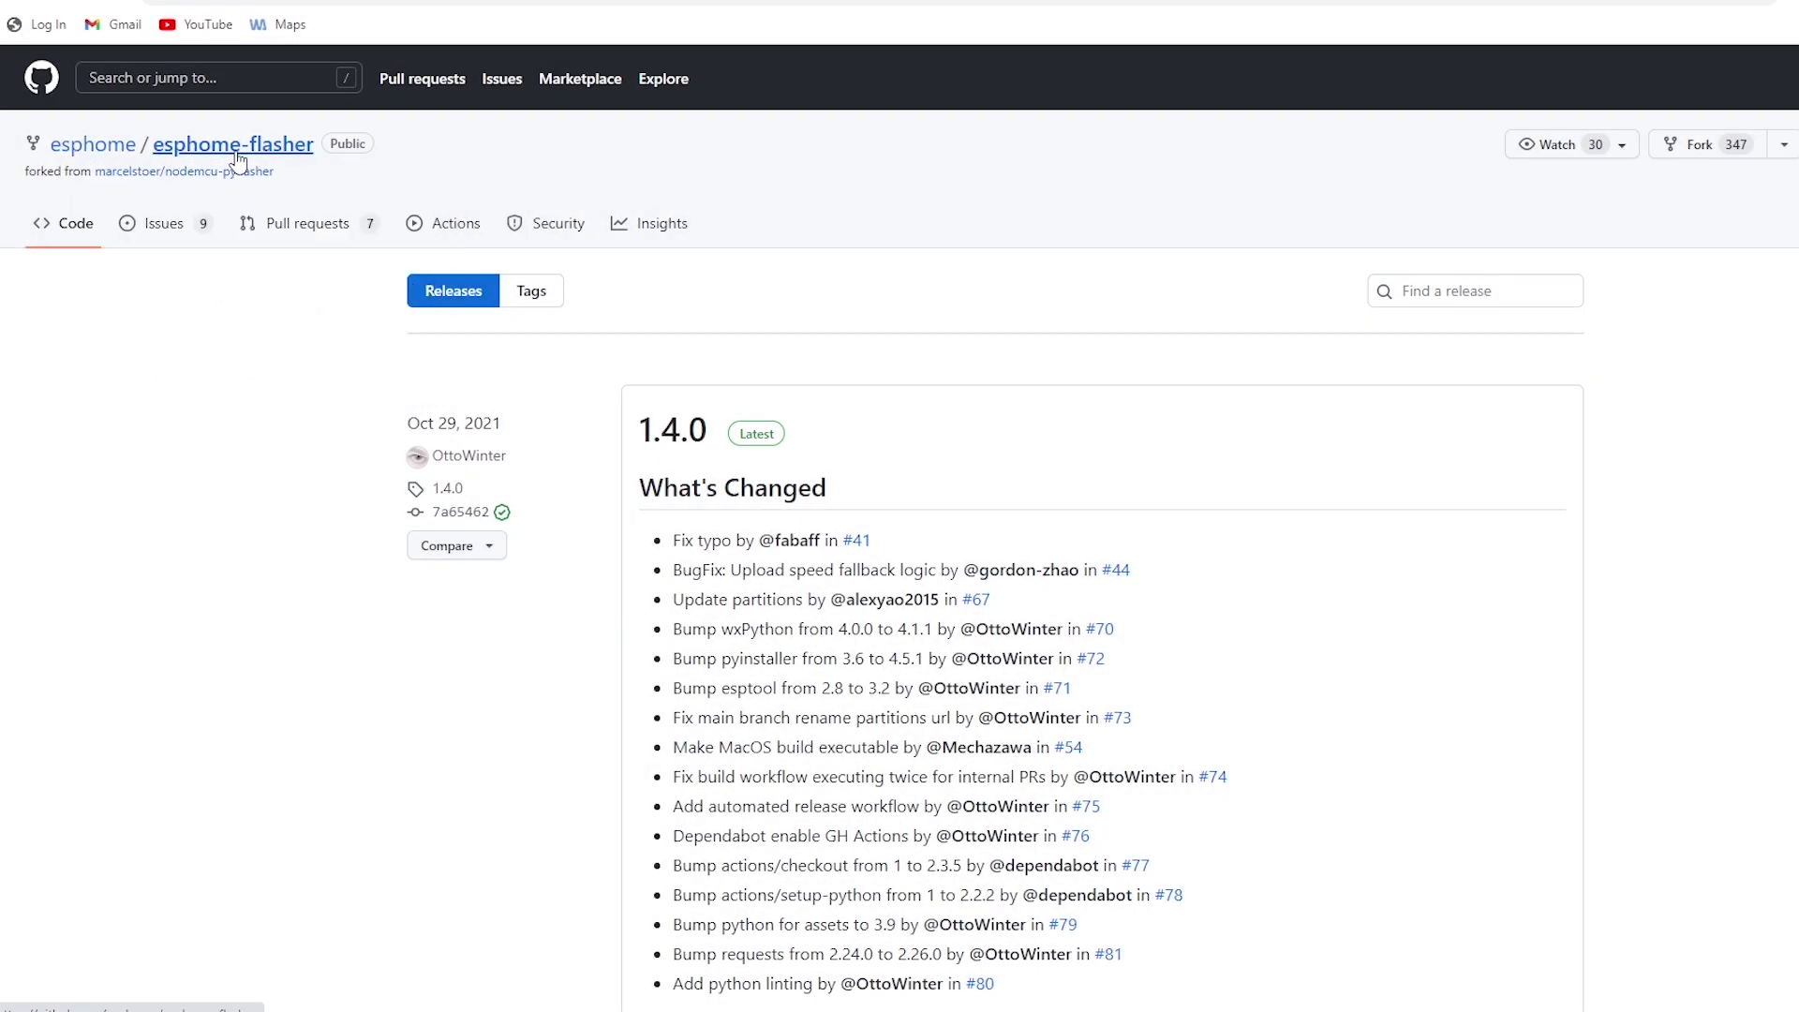
Save ESPHome-Flasher-1.4.0-Windows-x64 and WLED_0.13.1_ESP32.bin from the GitHub release assets to the Desktop.
scroll(247, 527, "down", 8)
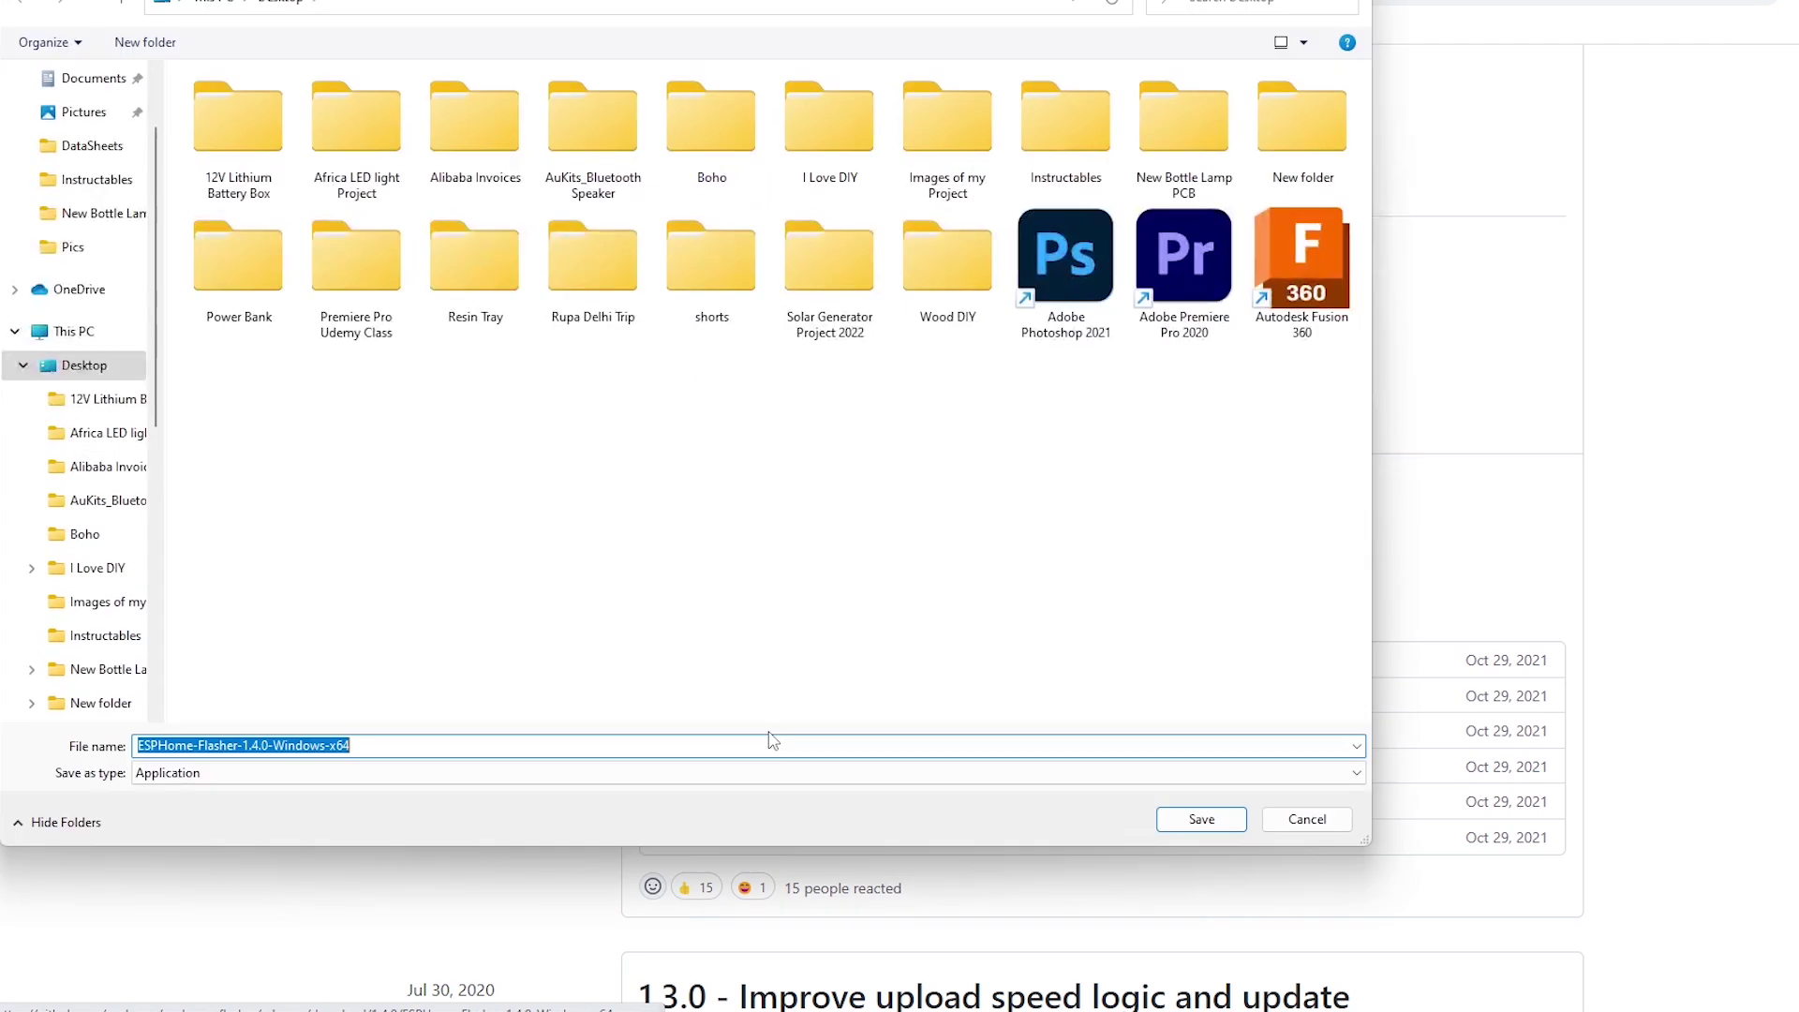
left_click(1201, 820)
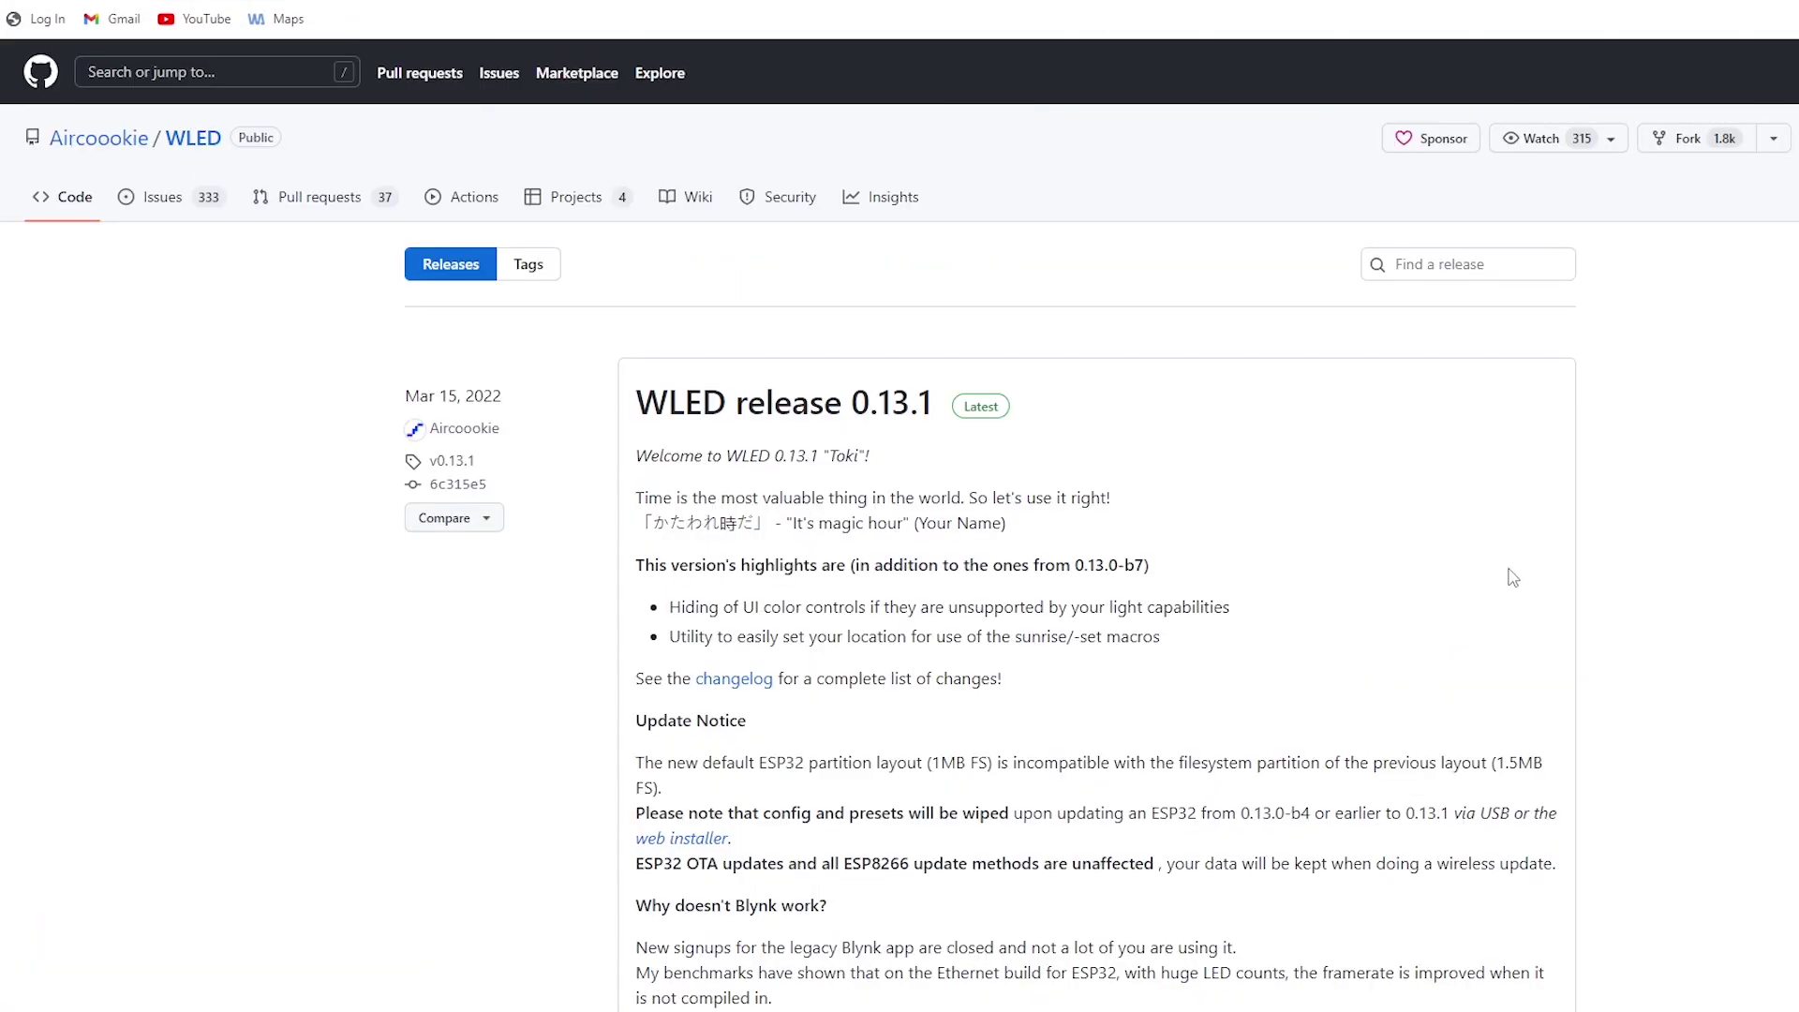
scroll(1516, 577, "down", 6)
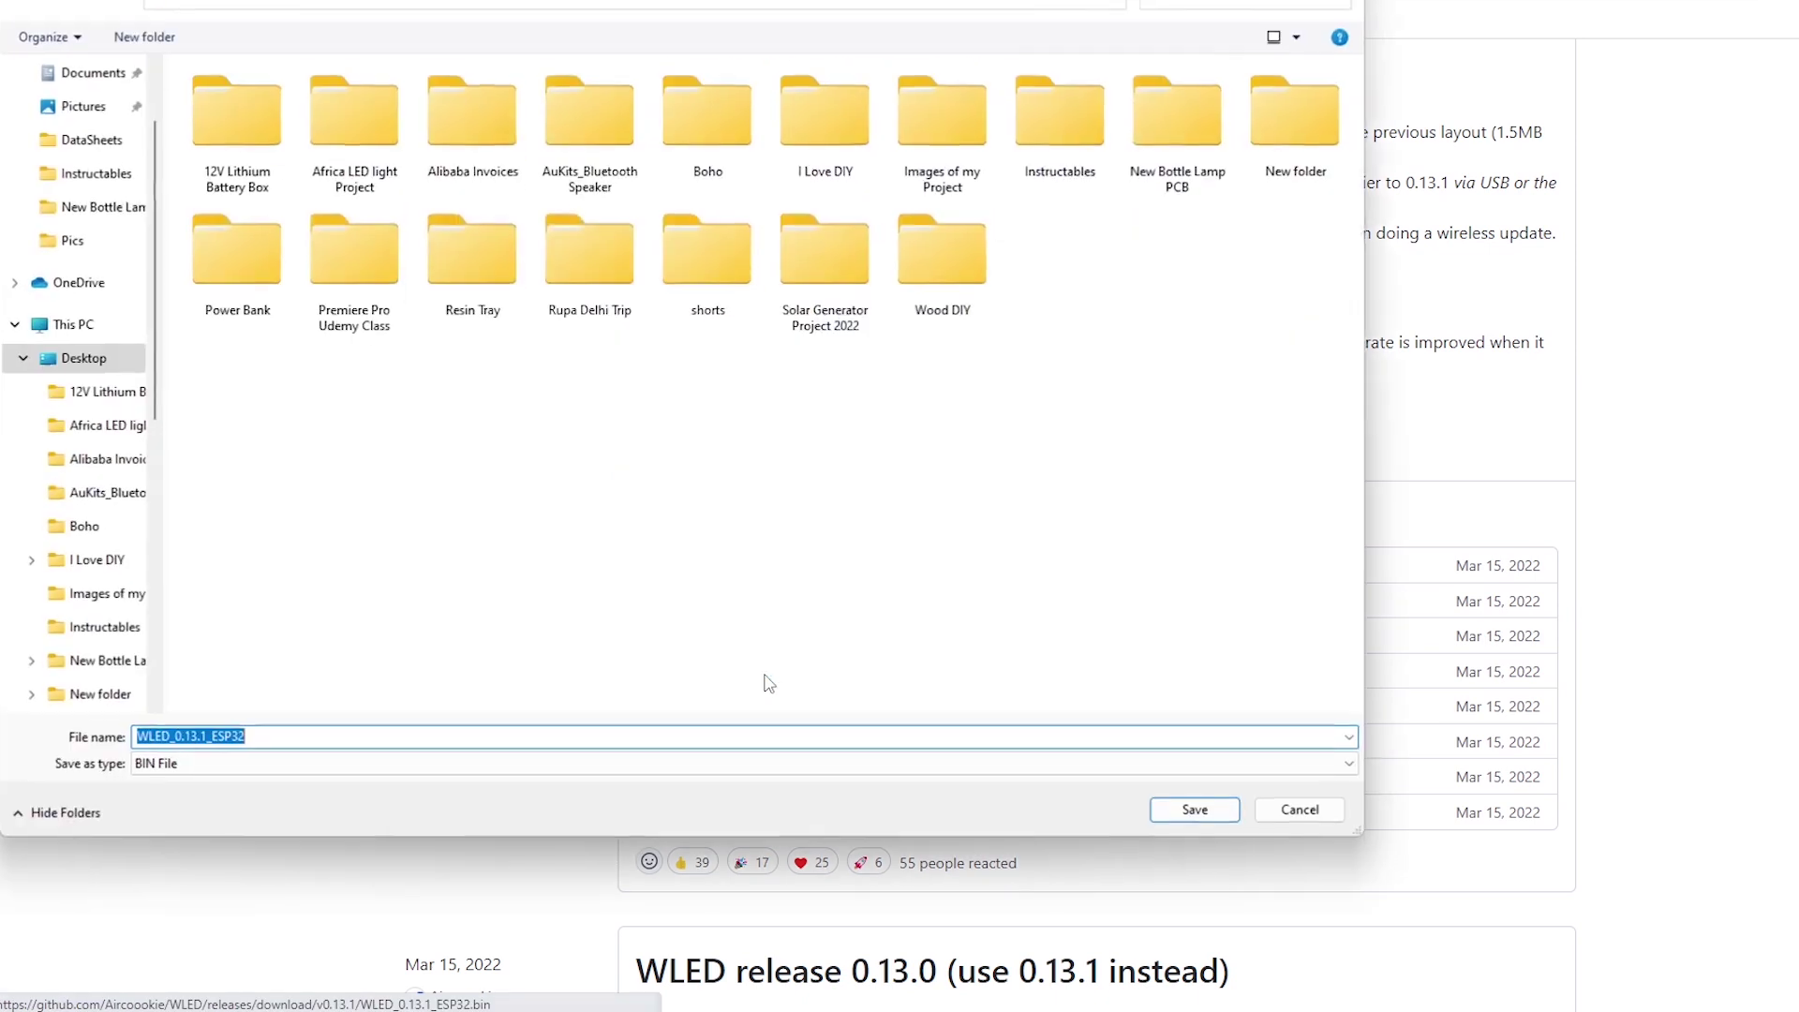
left_click(1195, 811)
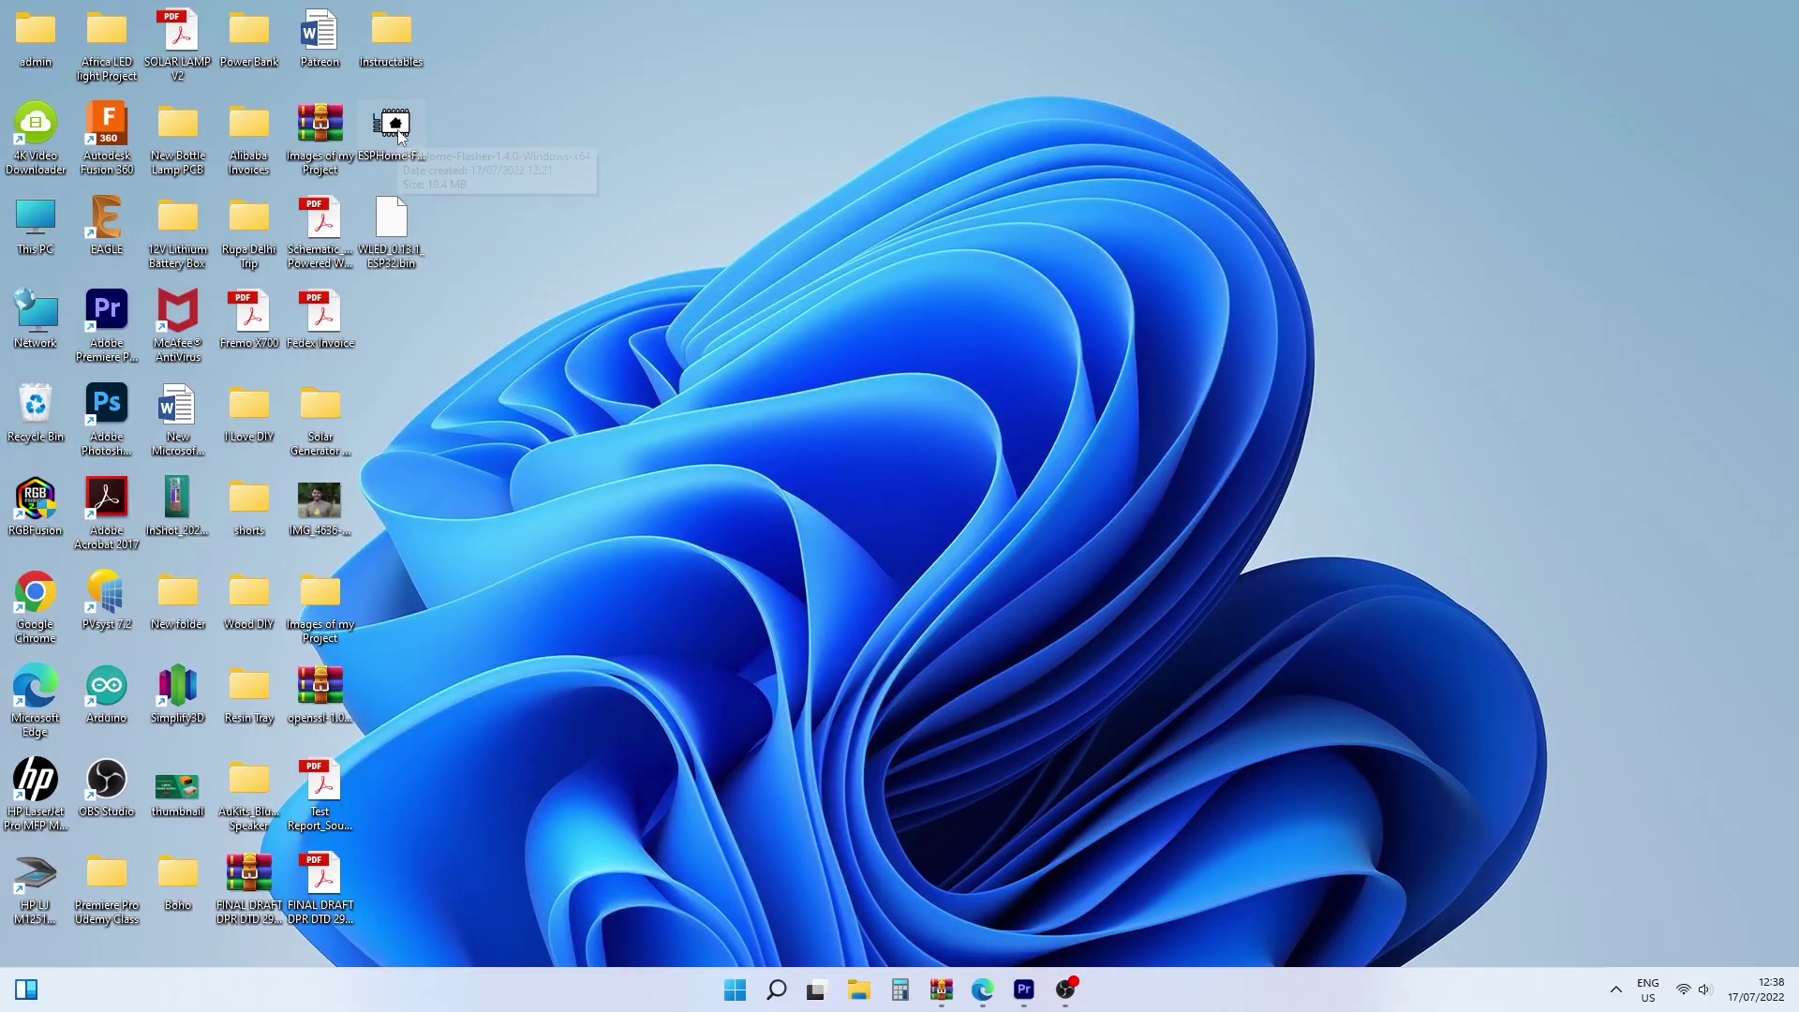
In ESPHome-Flasher, select serial port COM3 and firmware WLED_0.13.1_ESP32.bin, then flash the ESP32.
double_click(395, 127)
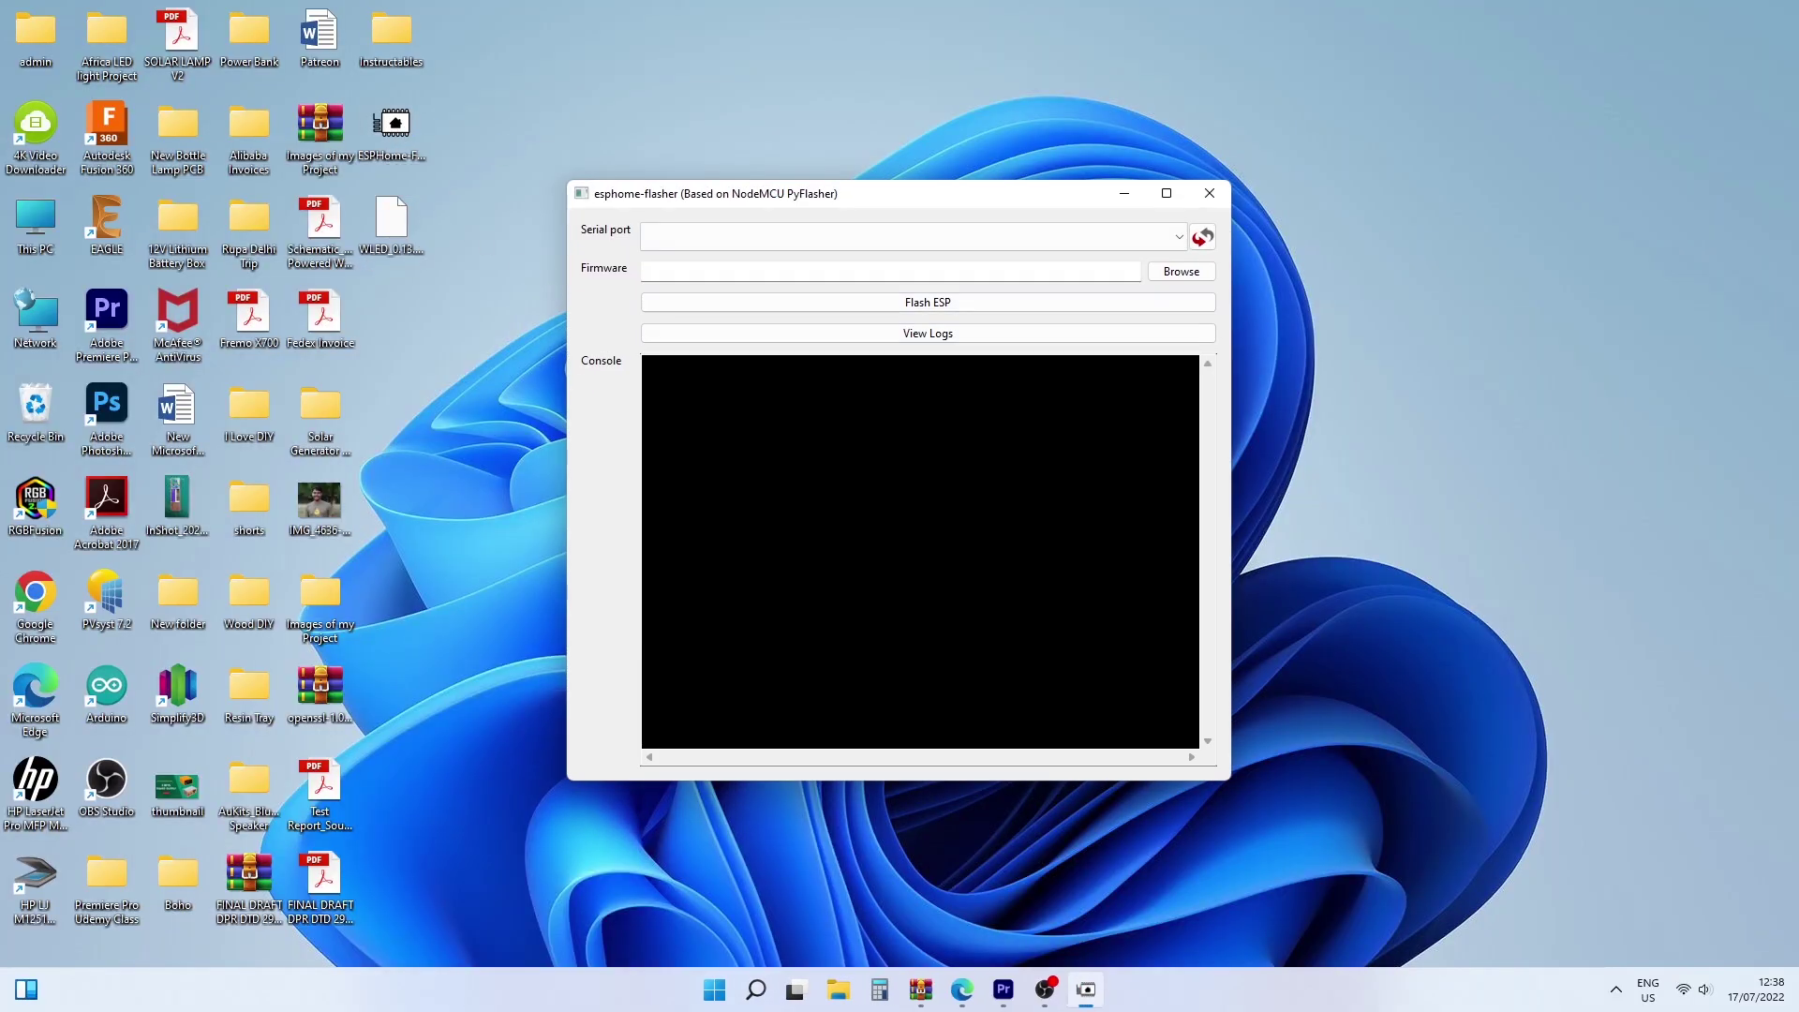
left_click(1167, 246)
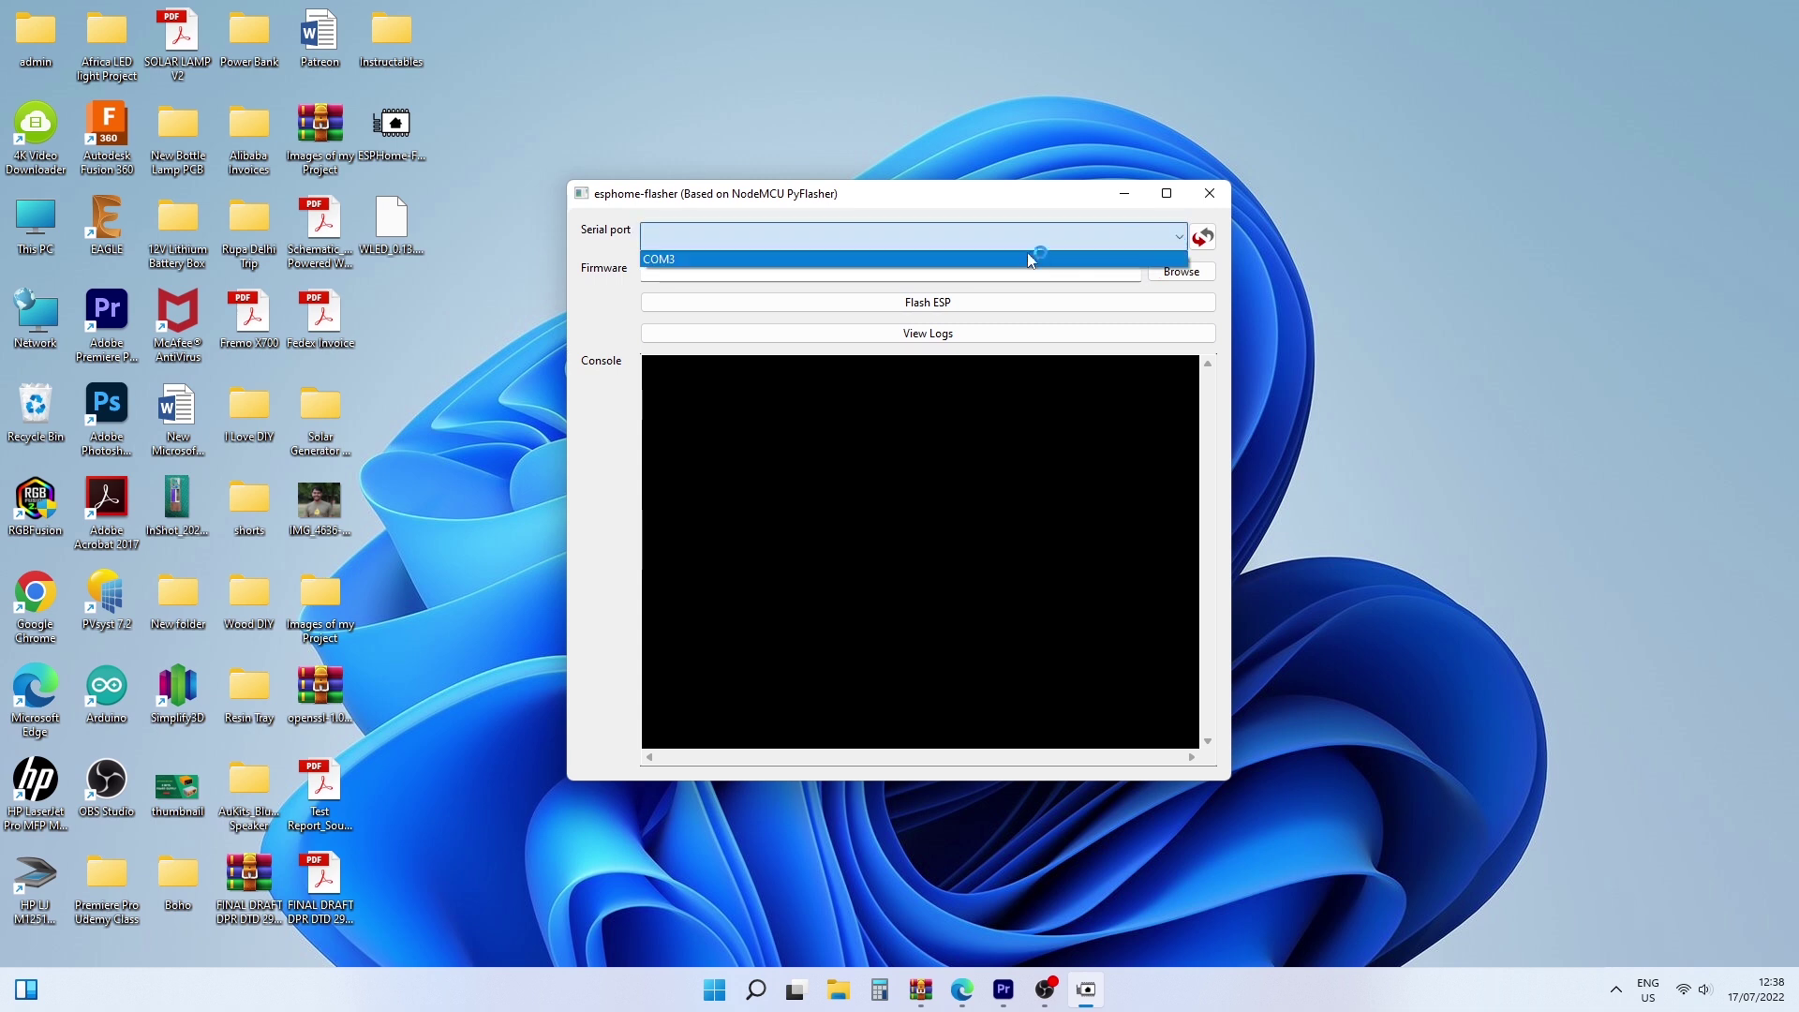
left_click(1031, 259)
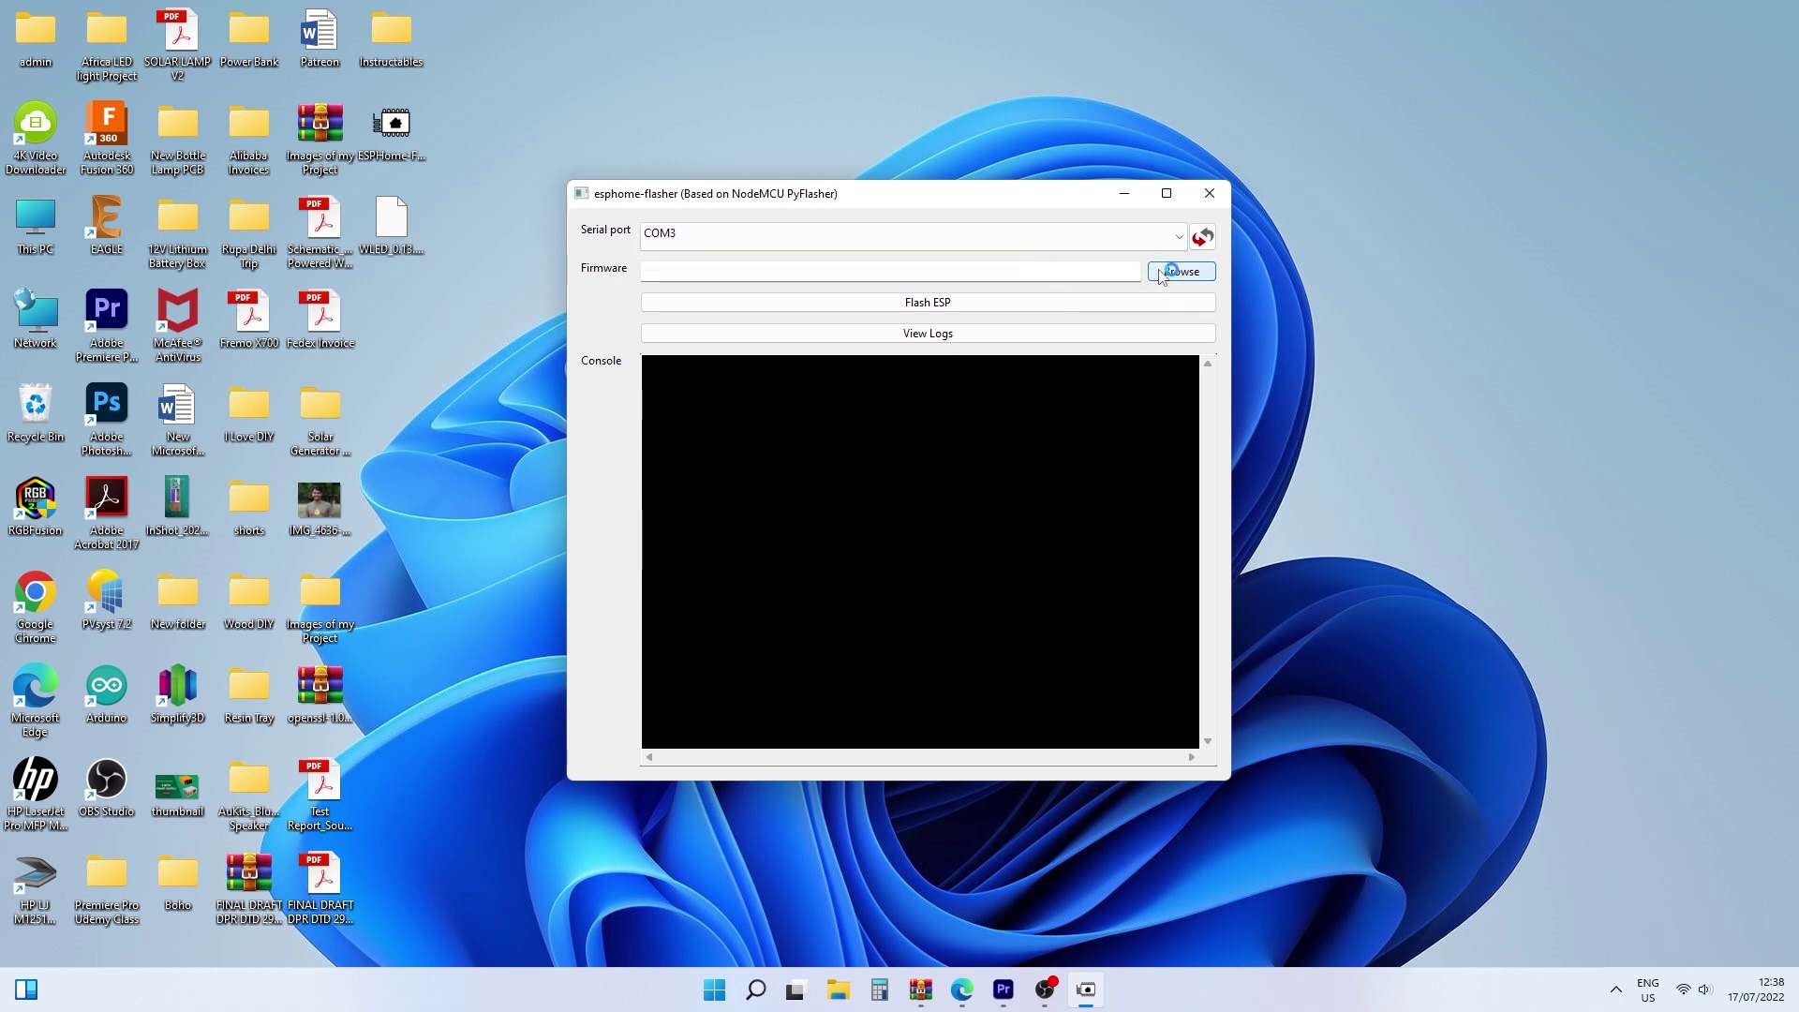
scroll(1178, 484, "down", 8)
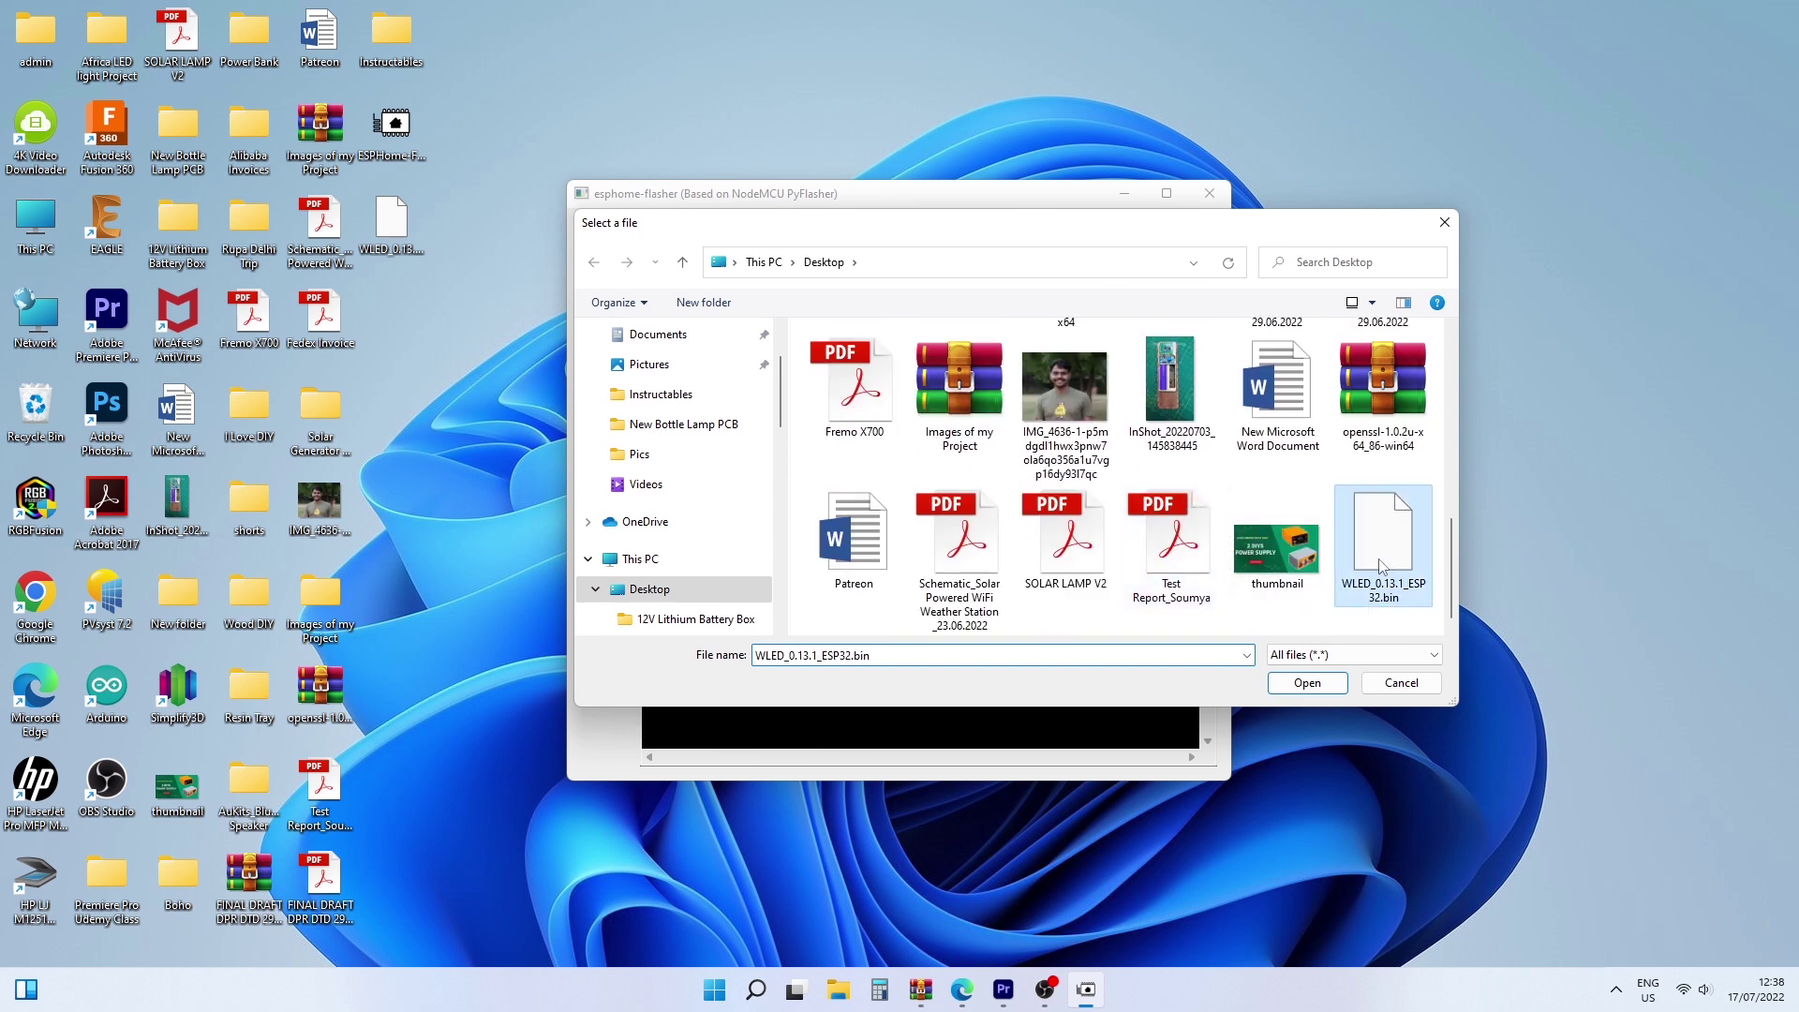
left_click(1312, 685)
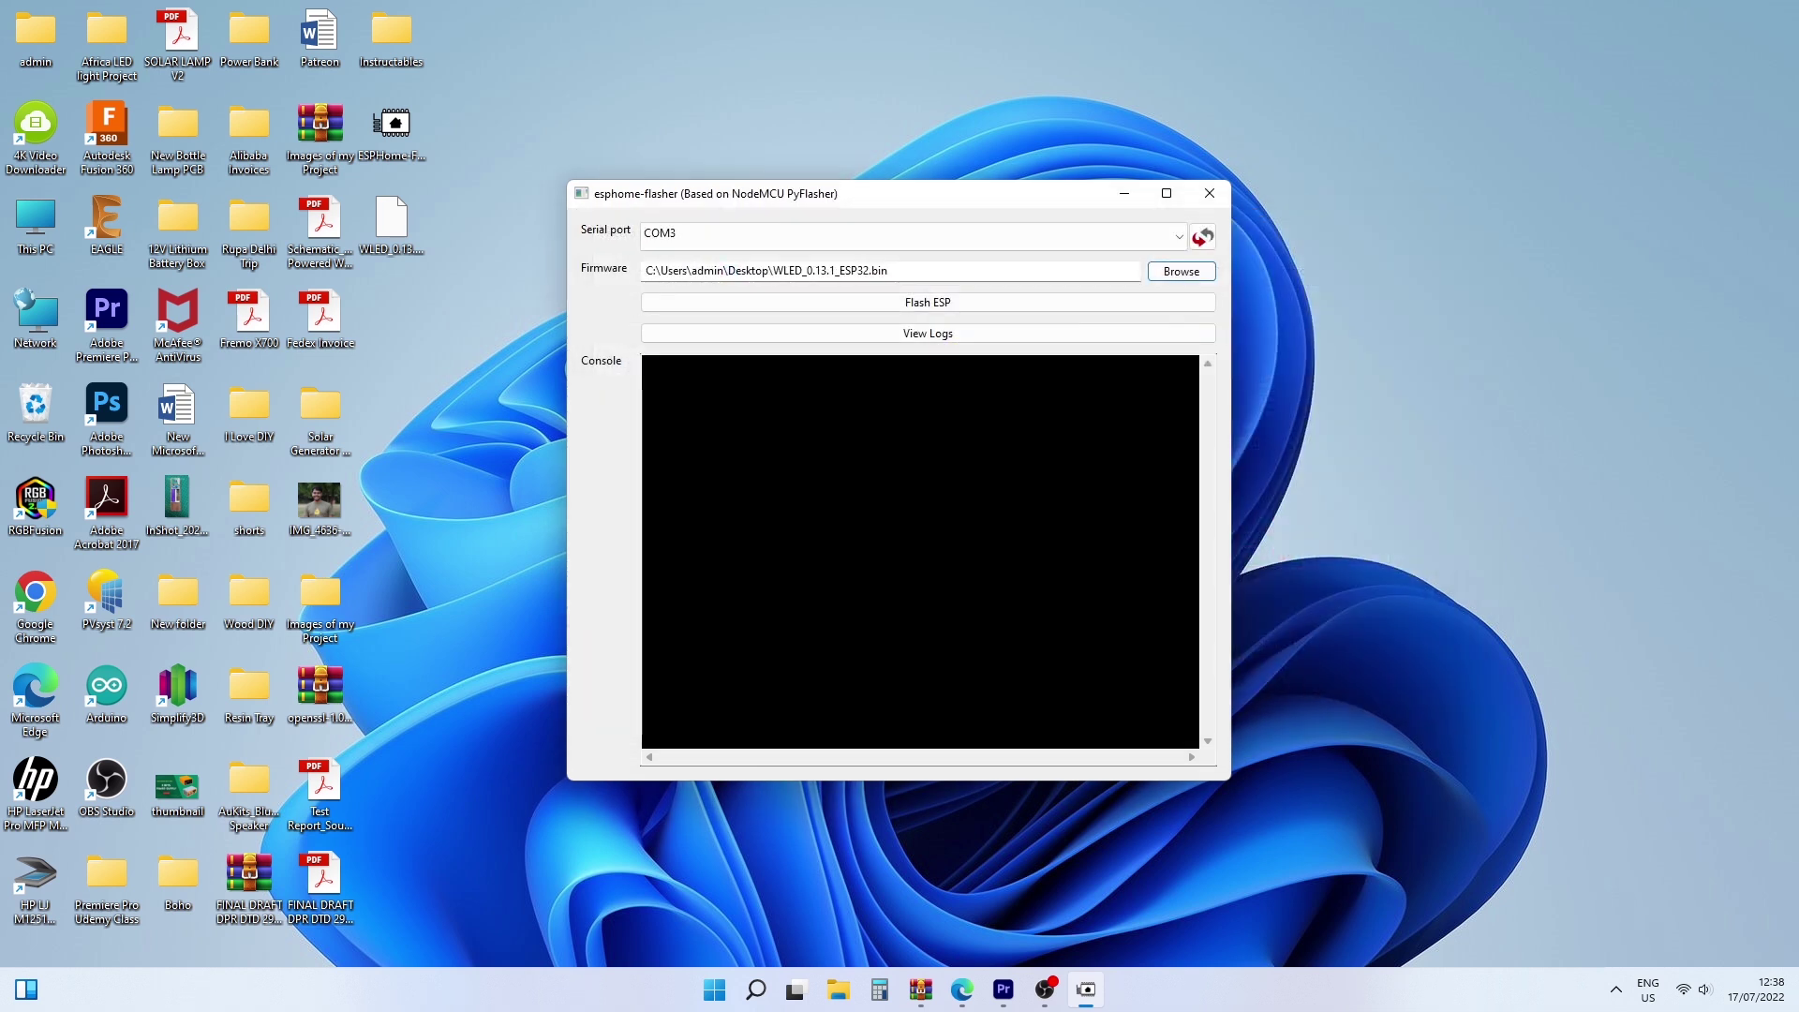
left_click(927, 302)
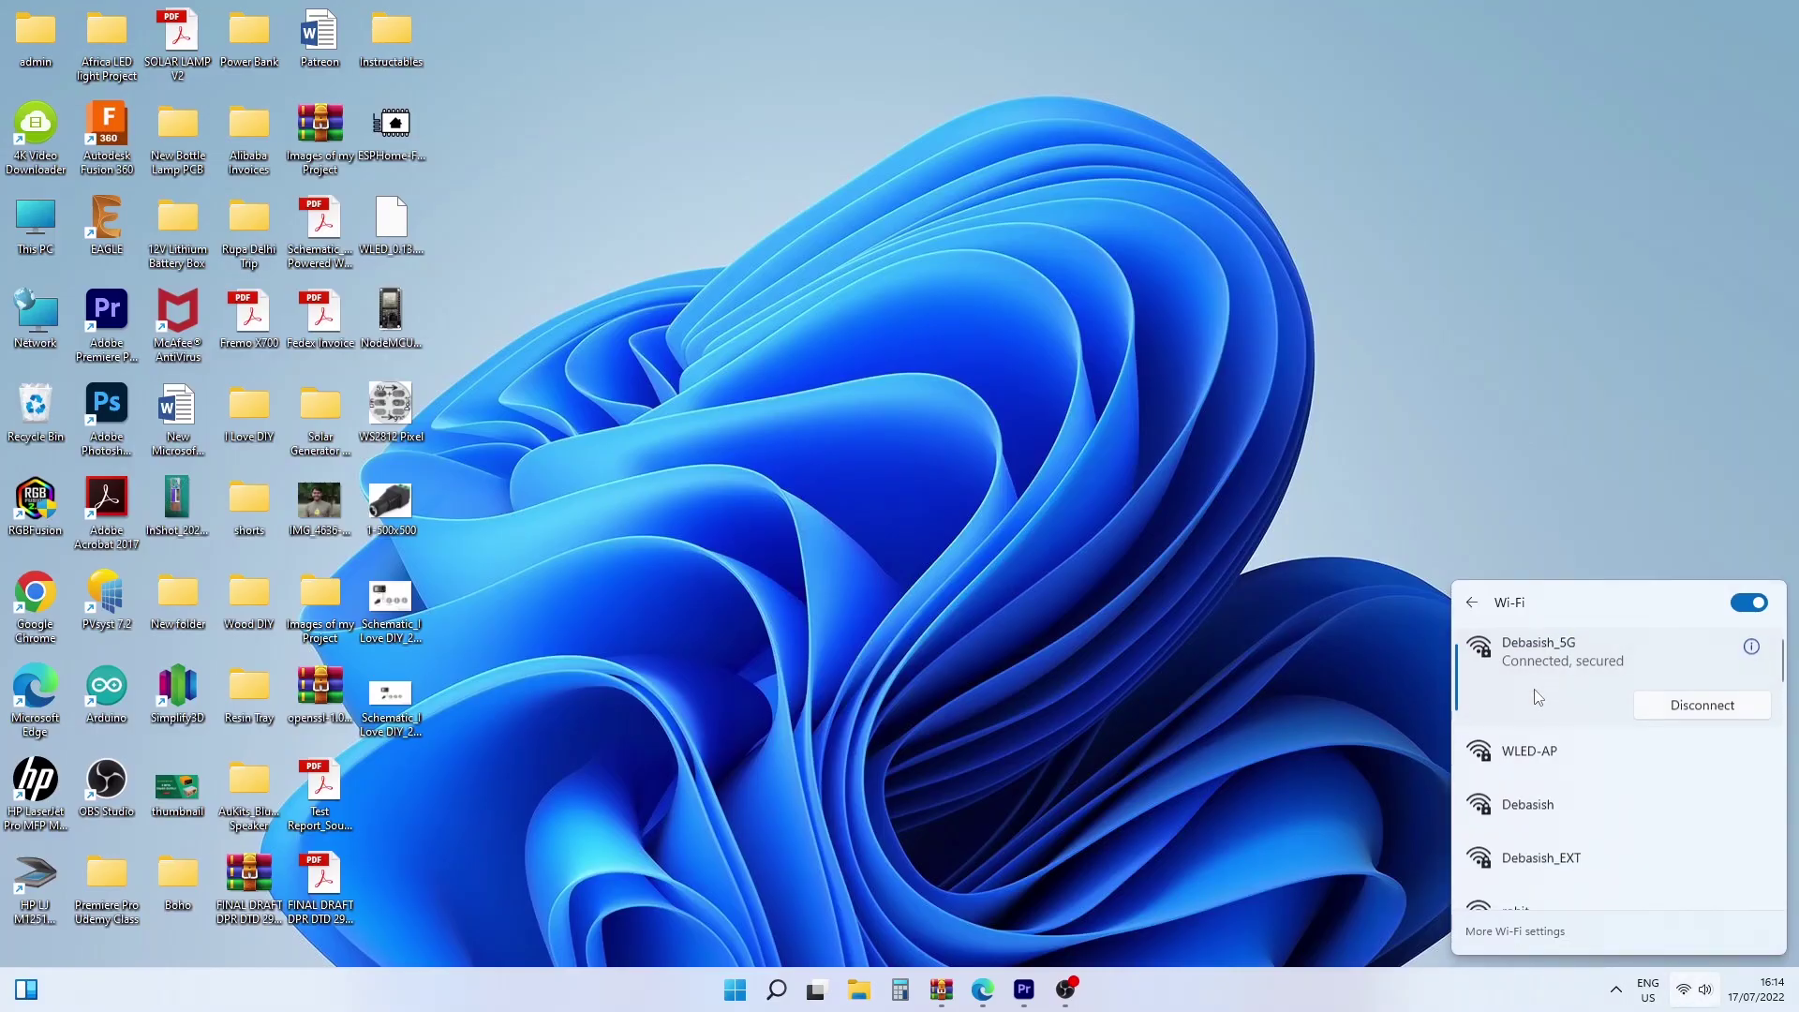
Connect to the WLED-AP network and fill in the home Wi-Fi network name and password in WLED's Wi-Fi settings.
left_click(1558, 754)
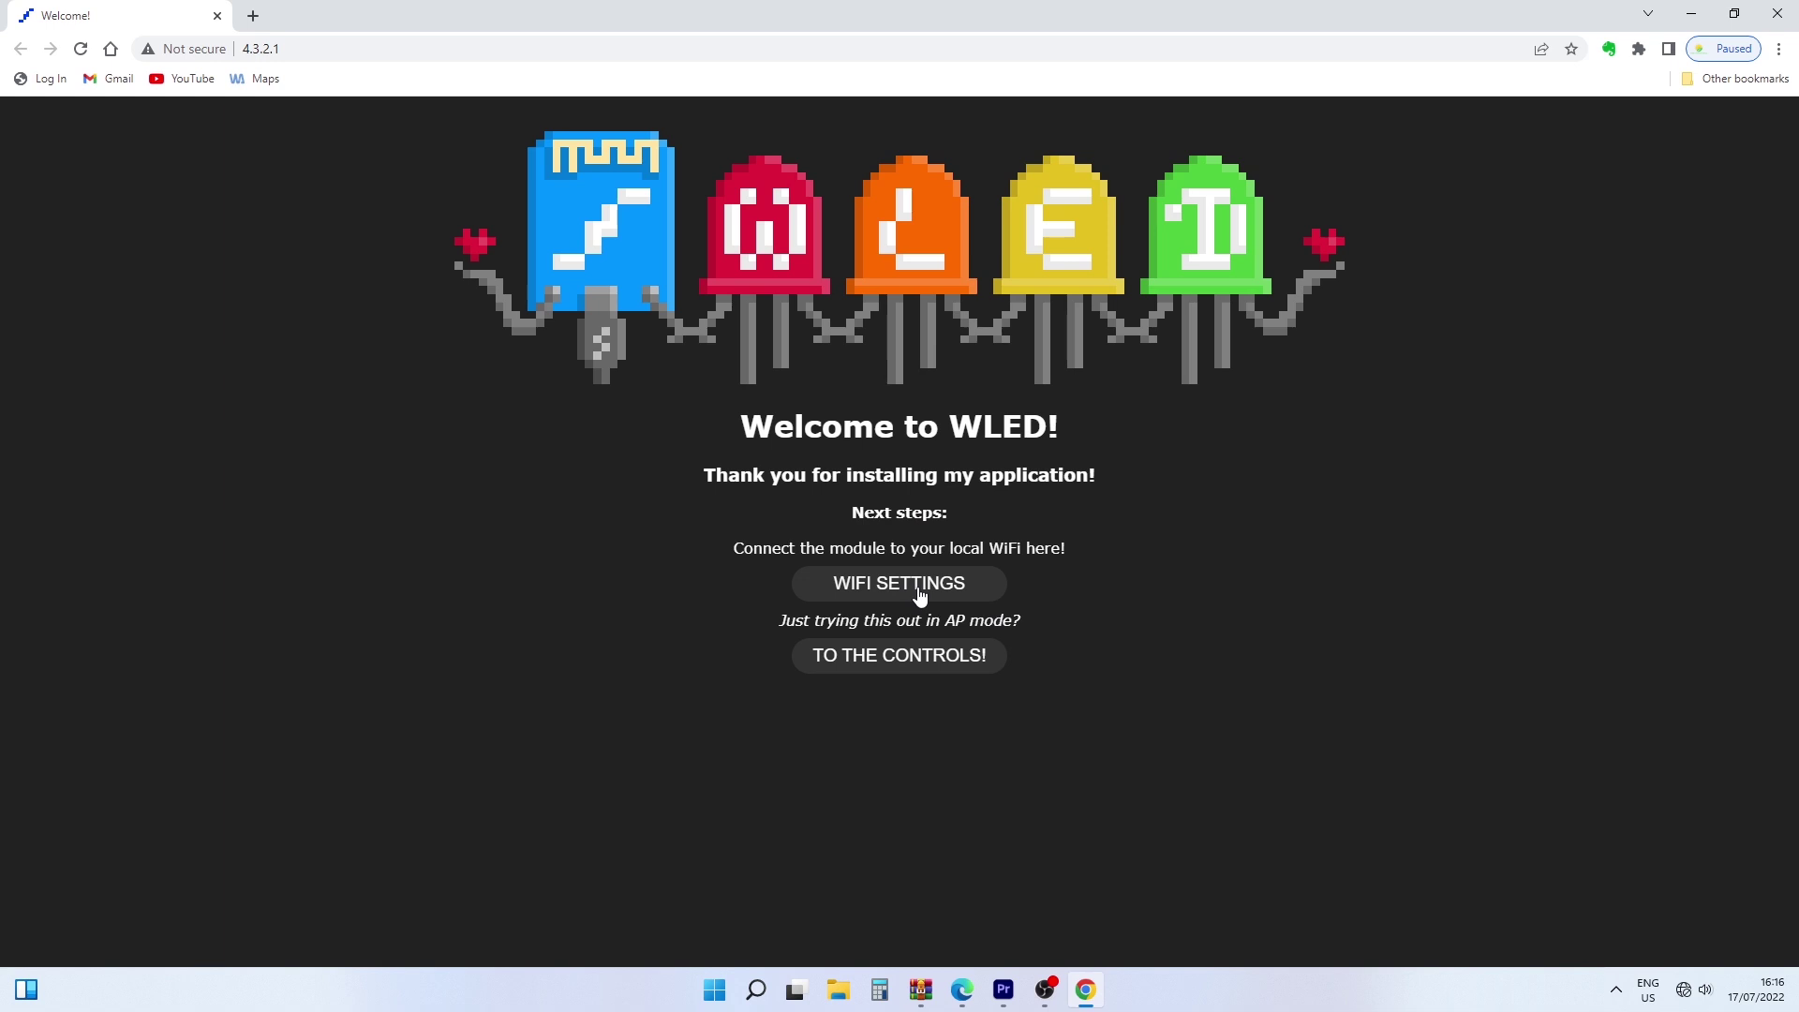
left_click(919, 597)
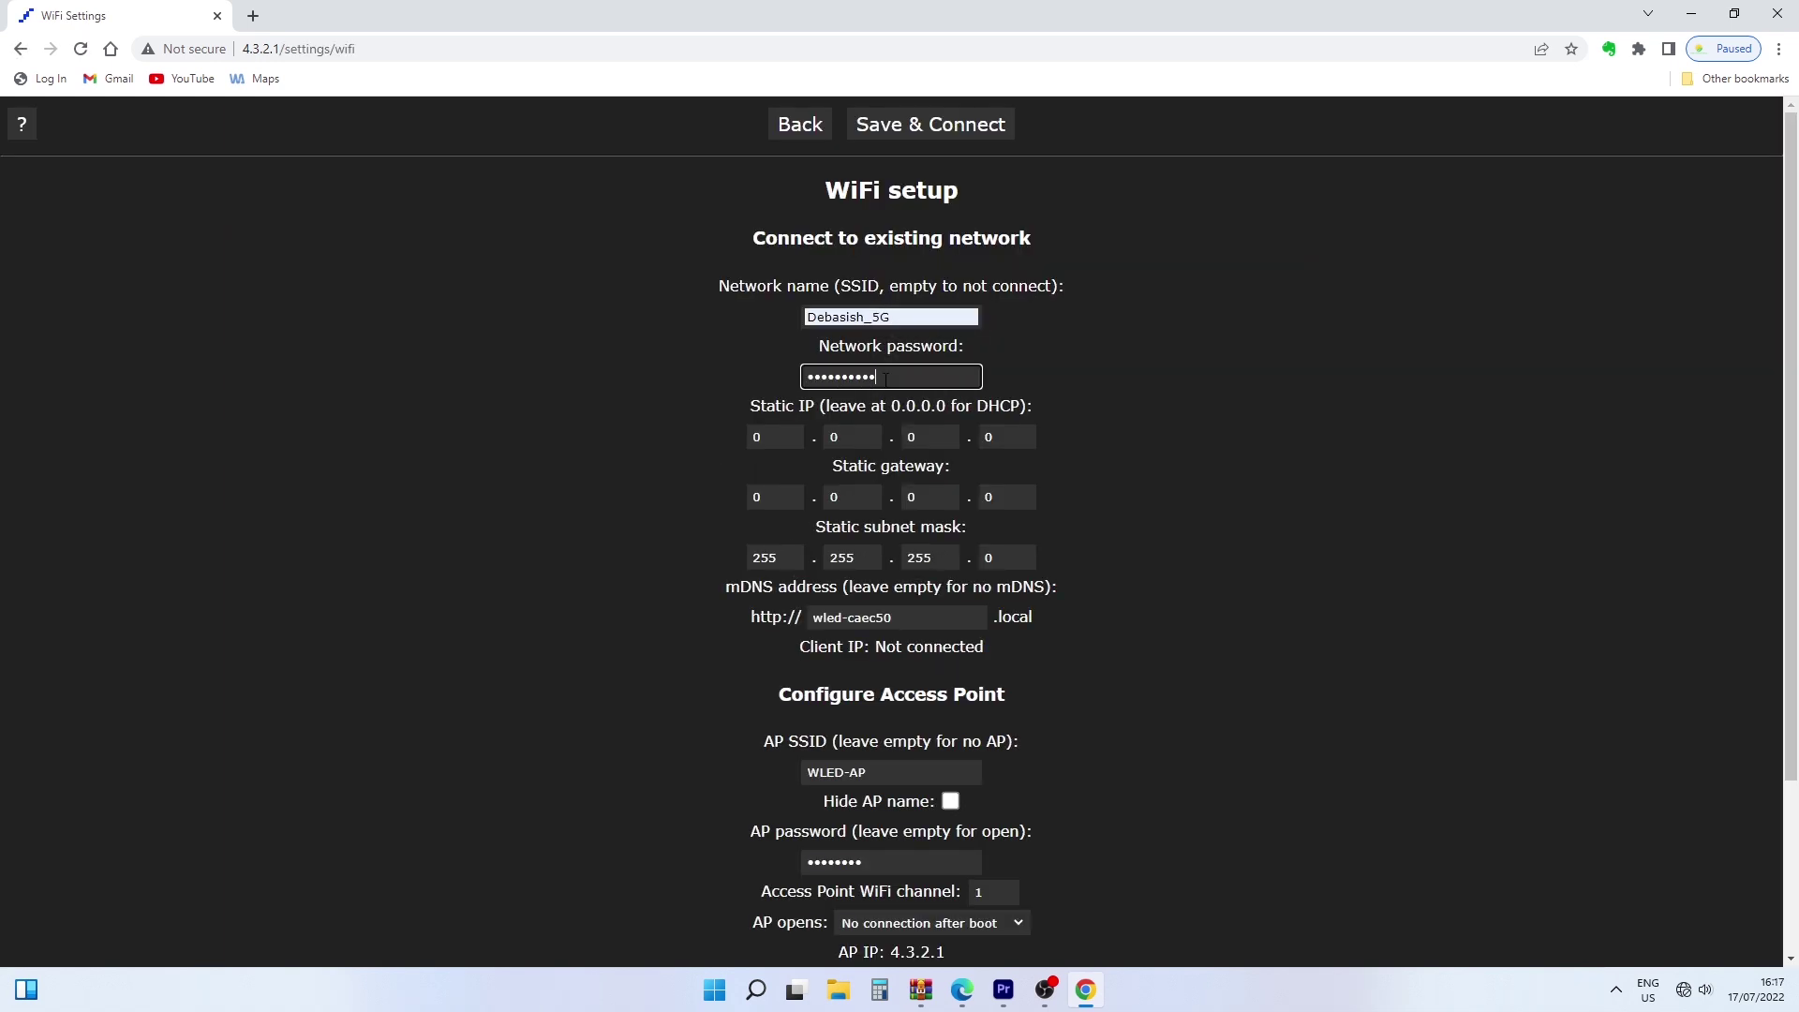
scroll(1078, 443, "down", 3)
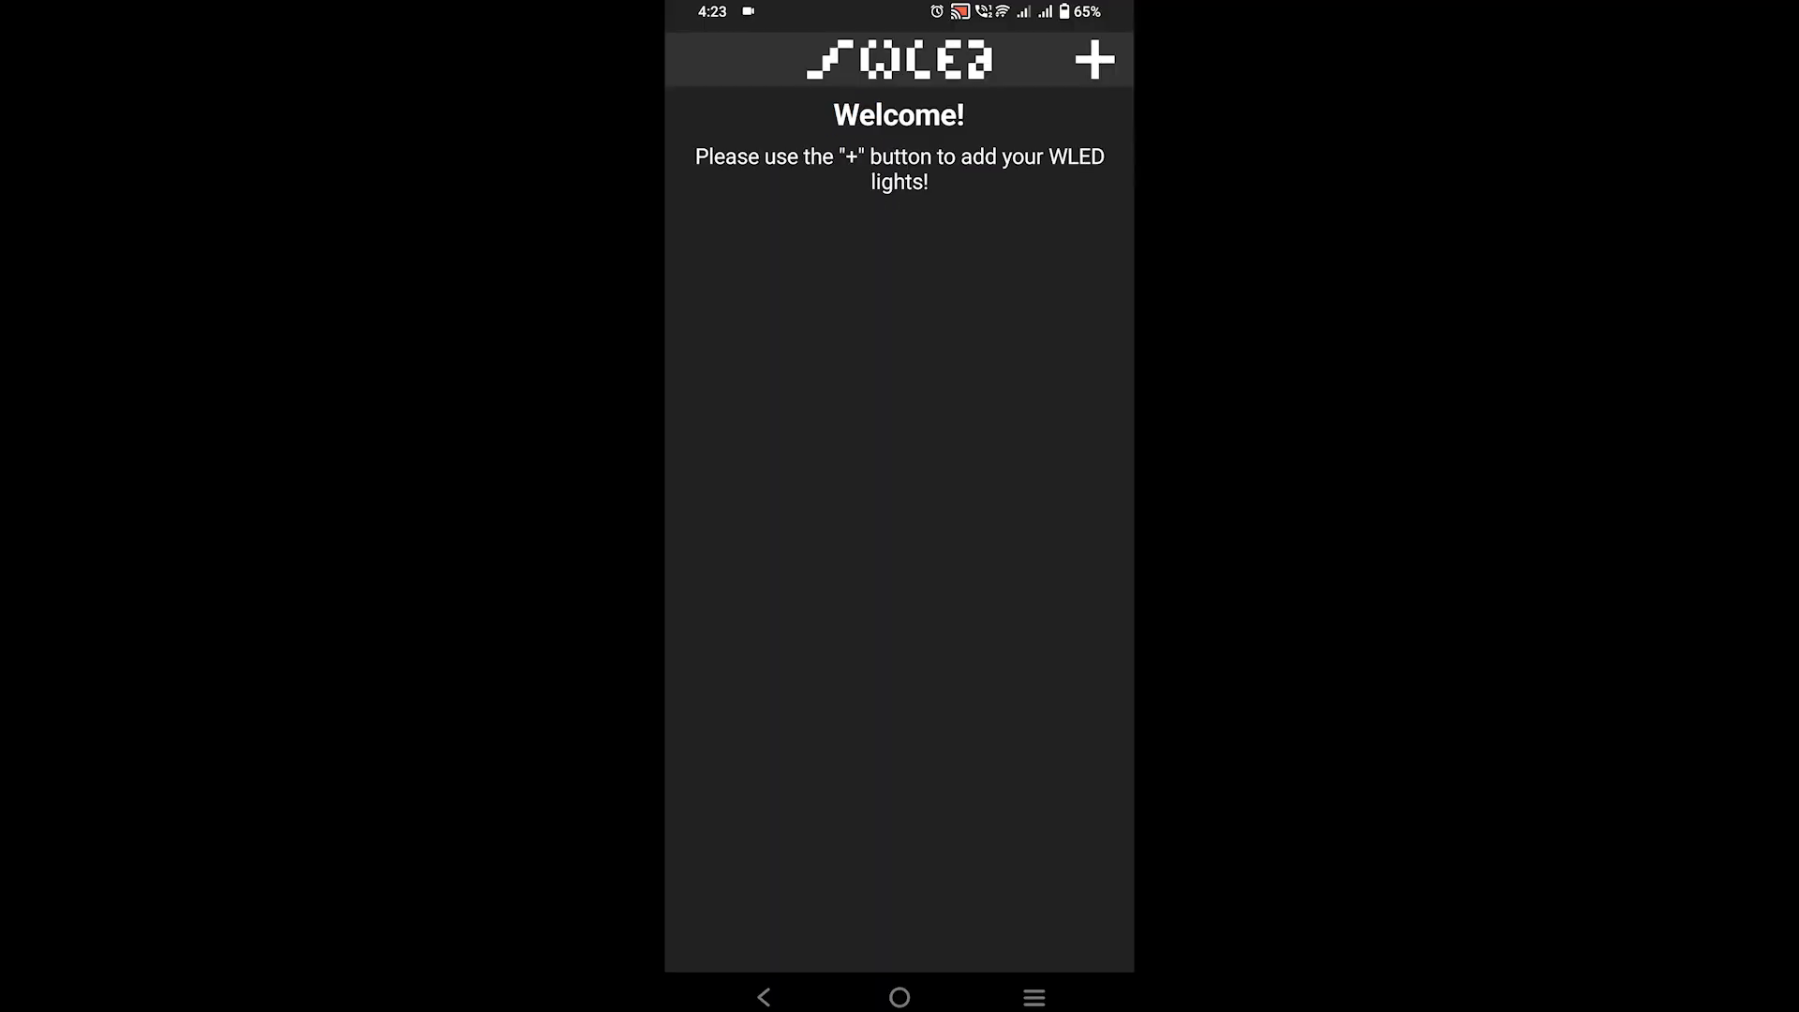
left_click(1095, 60)
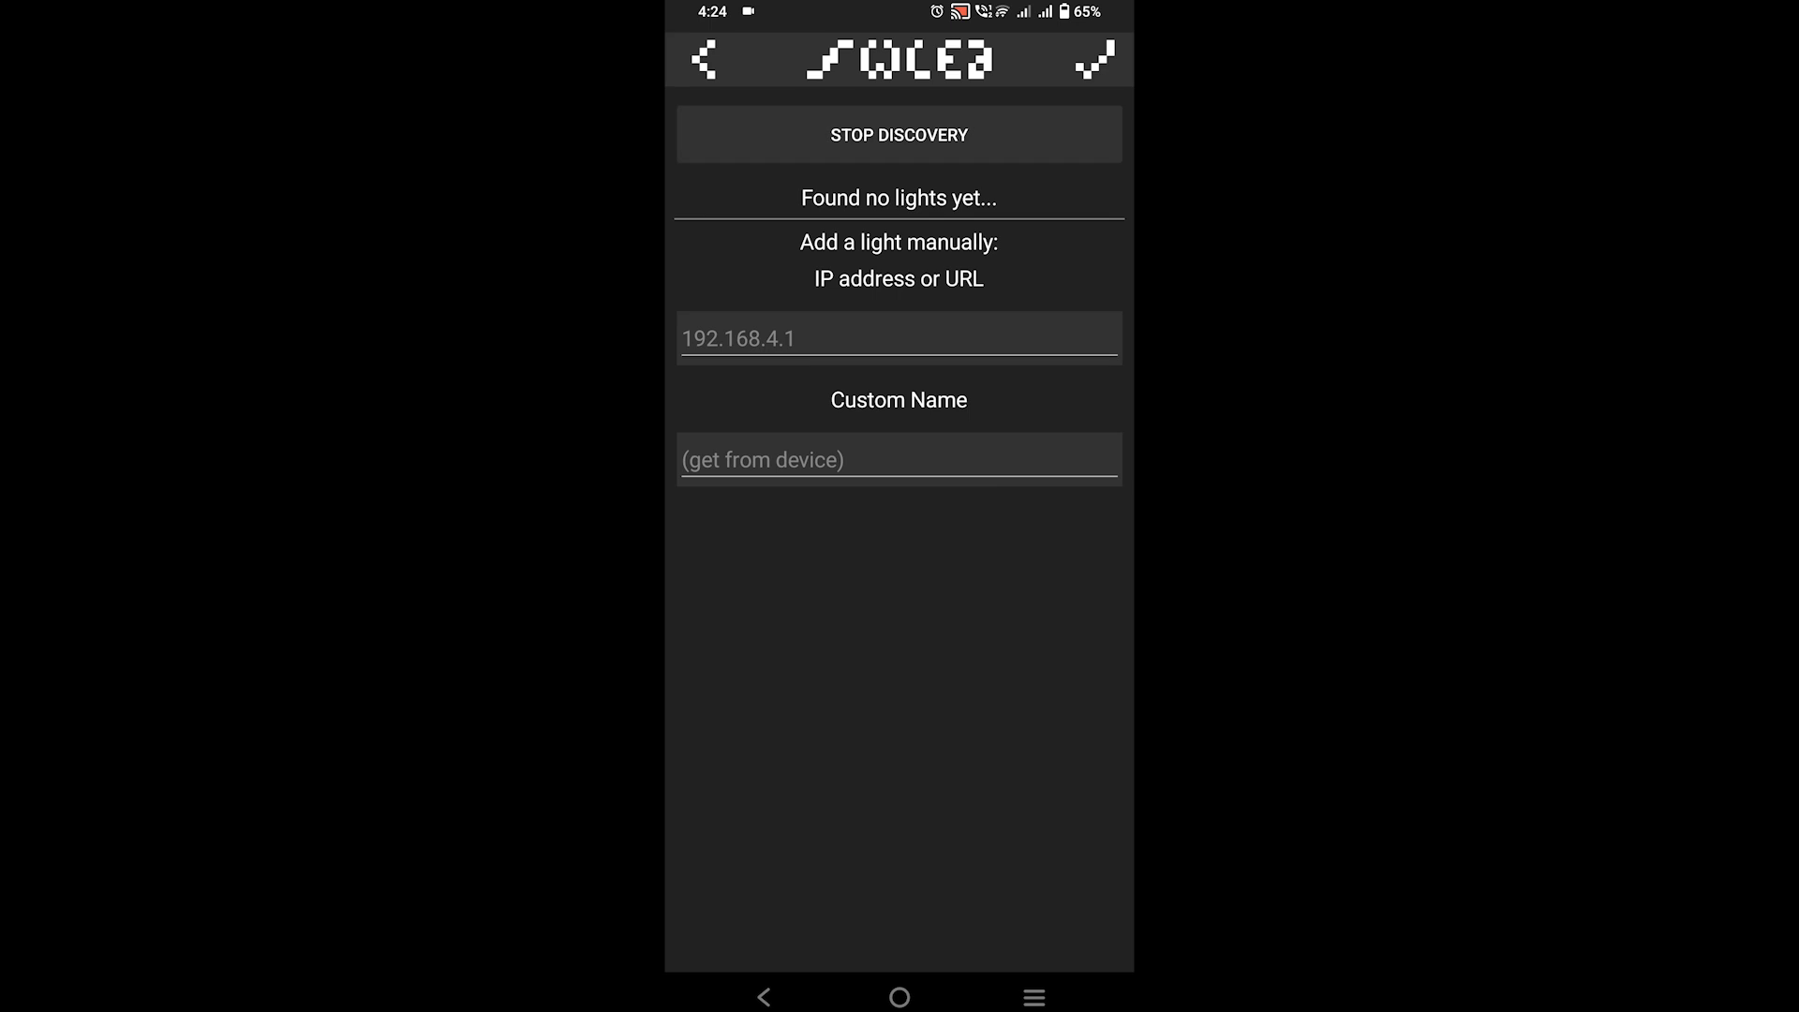
Add the discovered WLED light at 192.168.1.36 and open its colour control page.
left_click(745, 65)
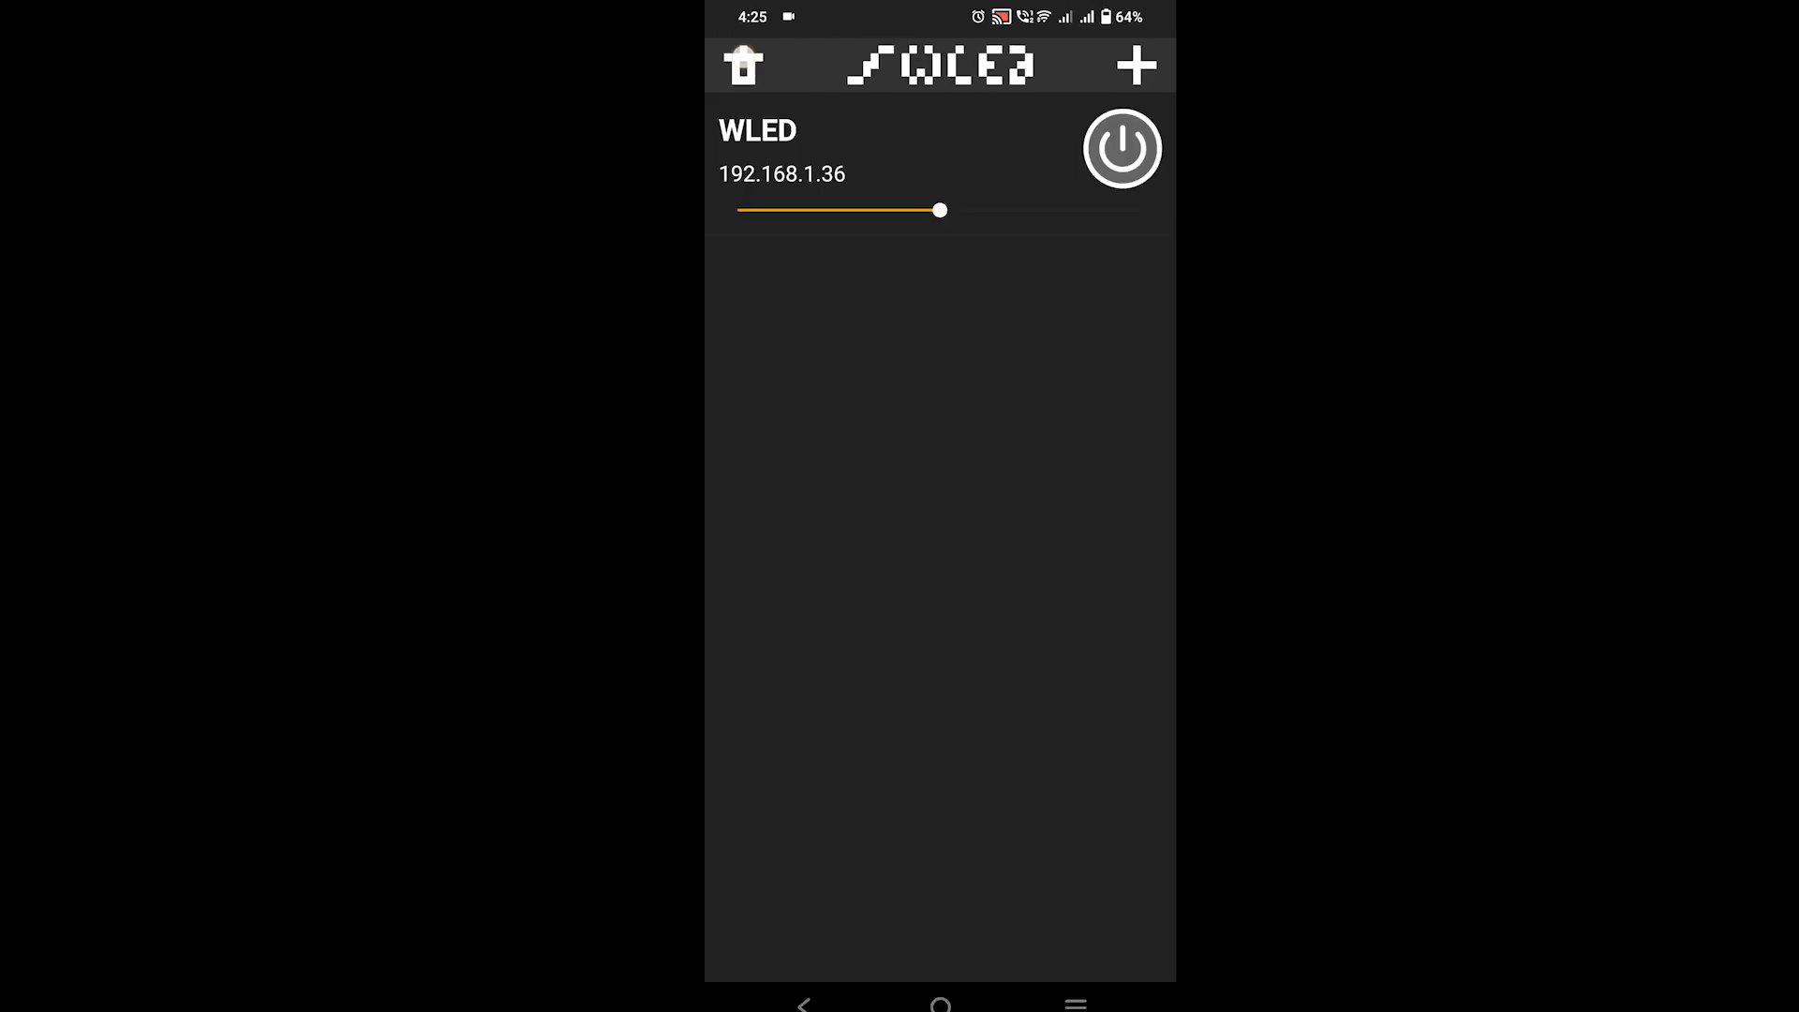
left_click(898, 143)
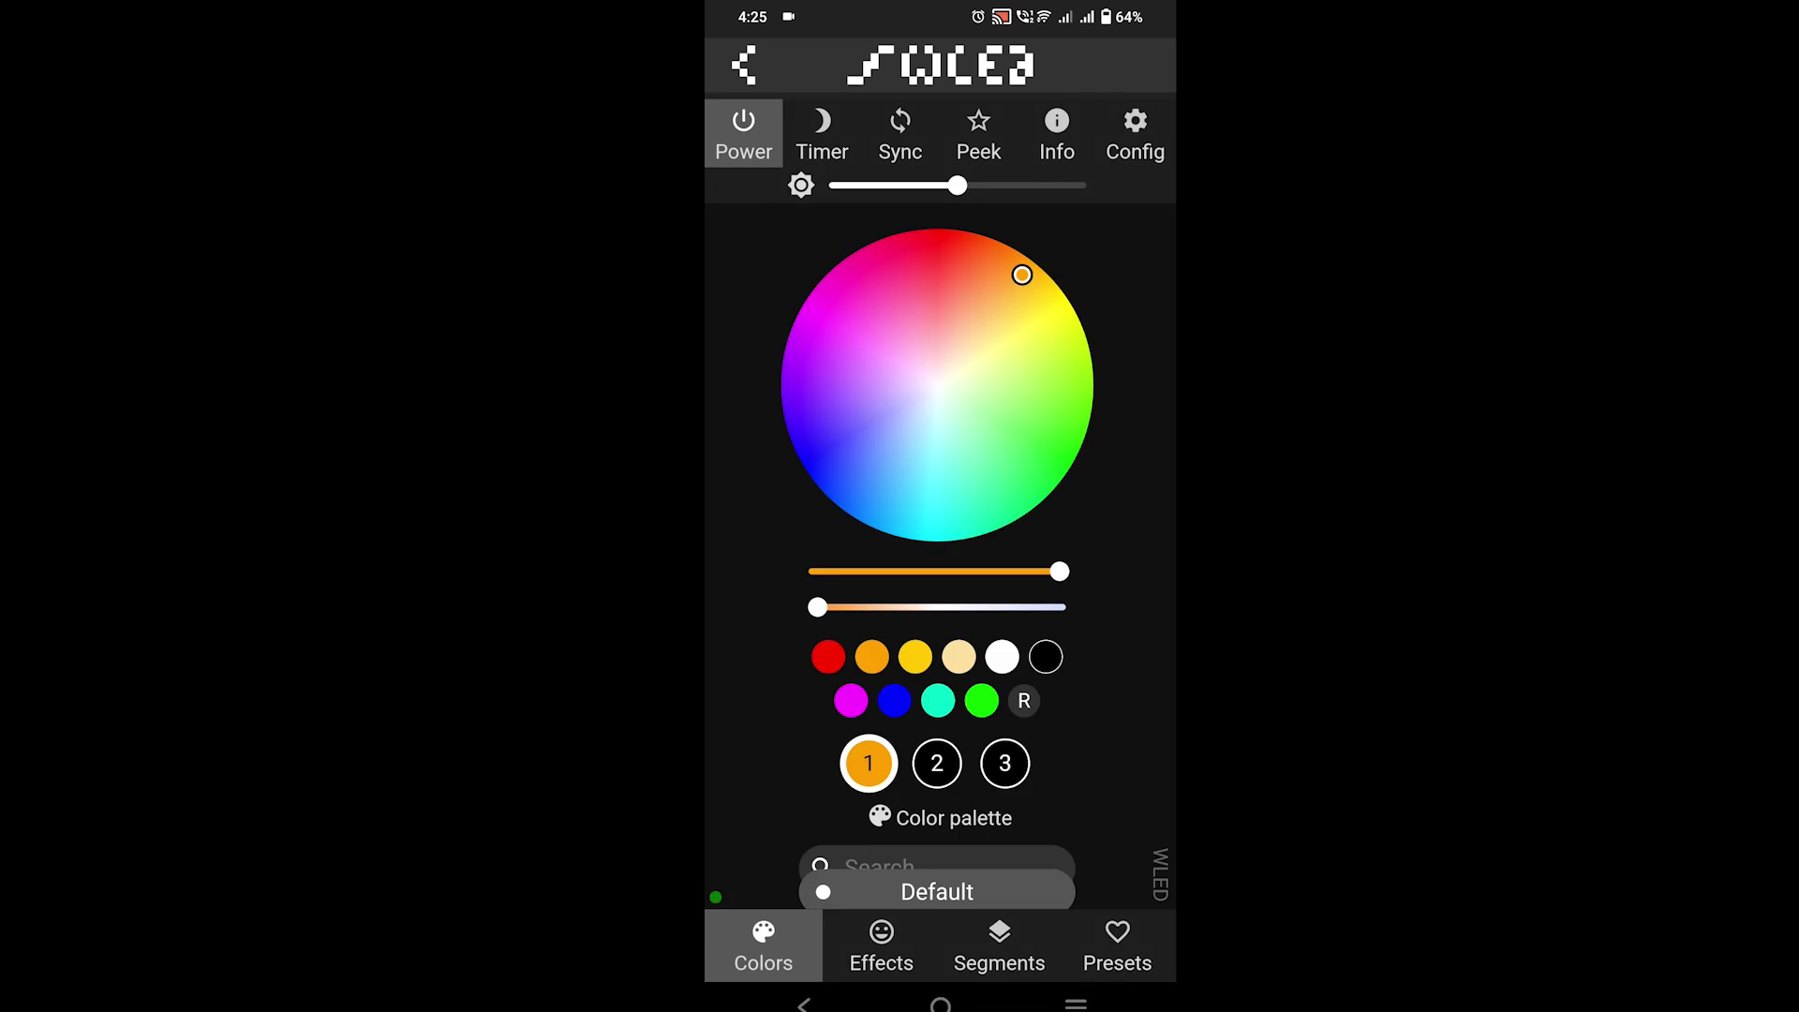
scroll(1128, 594, "down", 7)
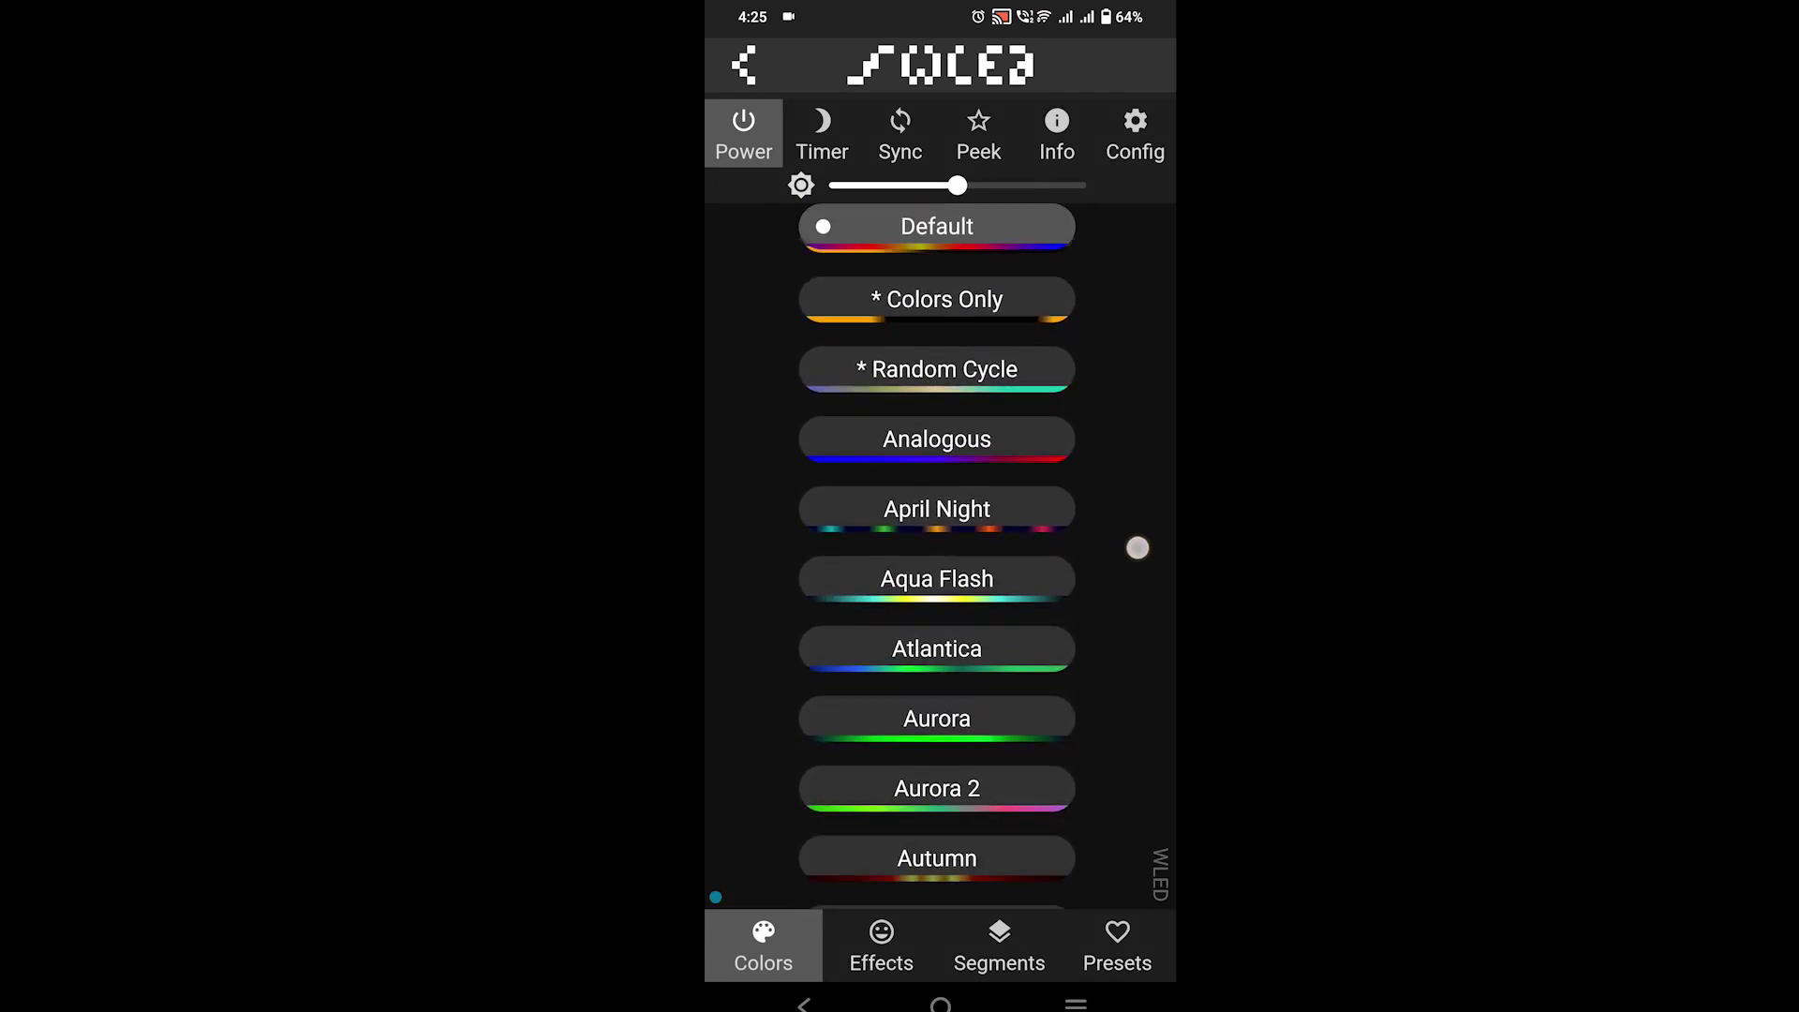
Go to the light's Config > LED Preferences and look over the LED voltage options.
scroll(1133, 574, "down", 2)
left_click(1135, 136)
left_click(940, 378)
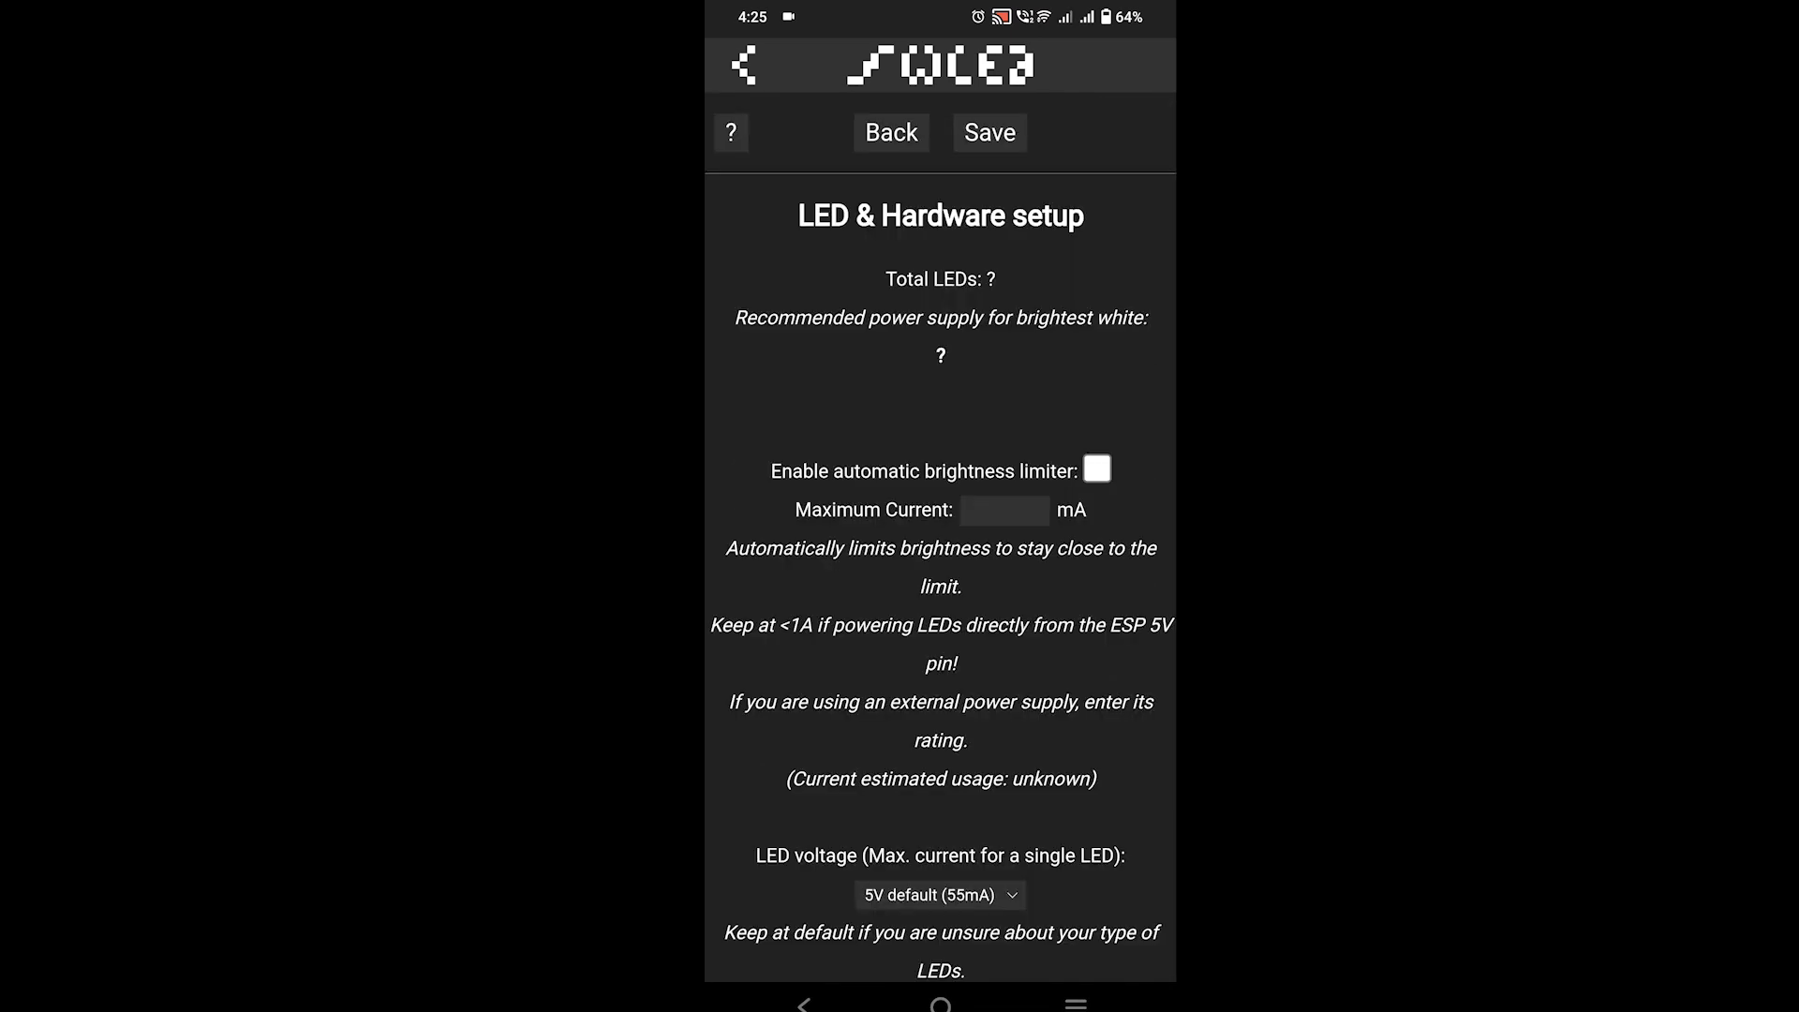
scroll(1117, 669, "down", 5)
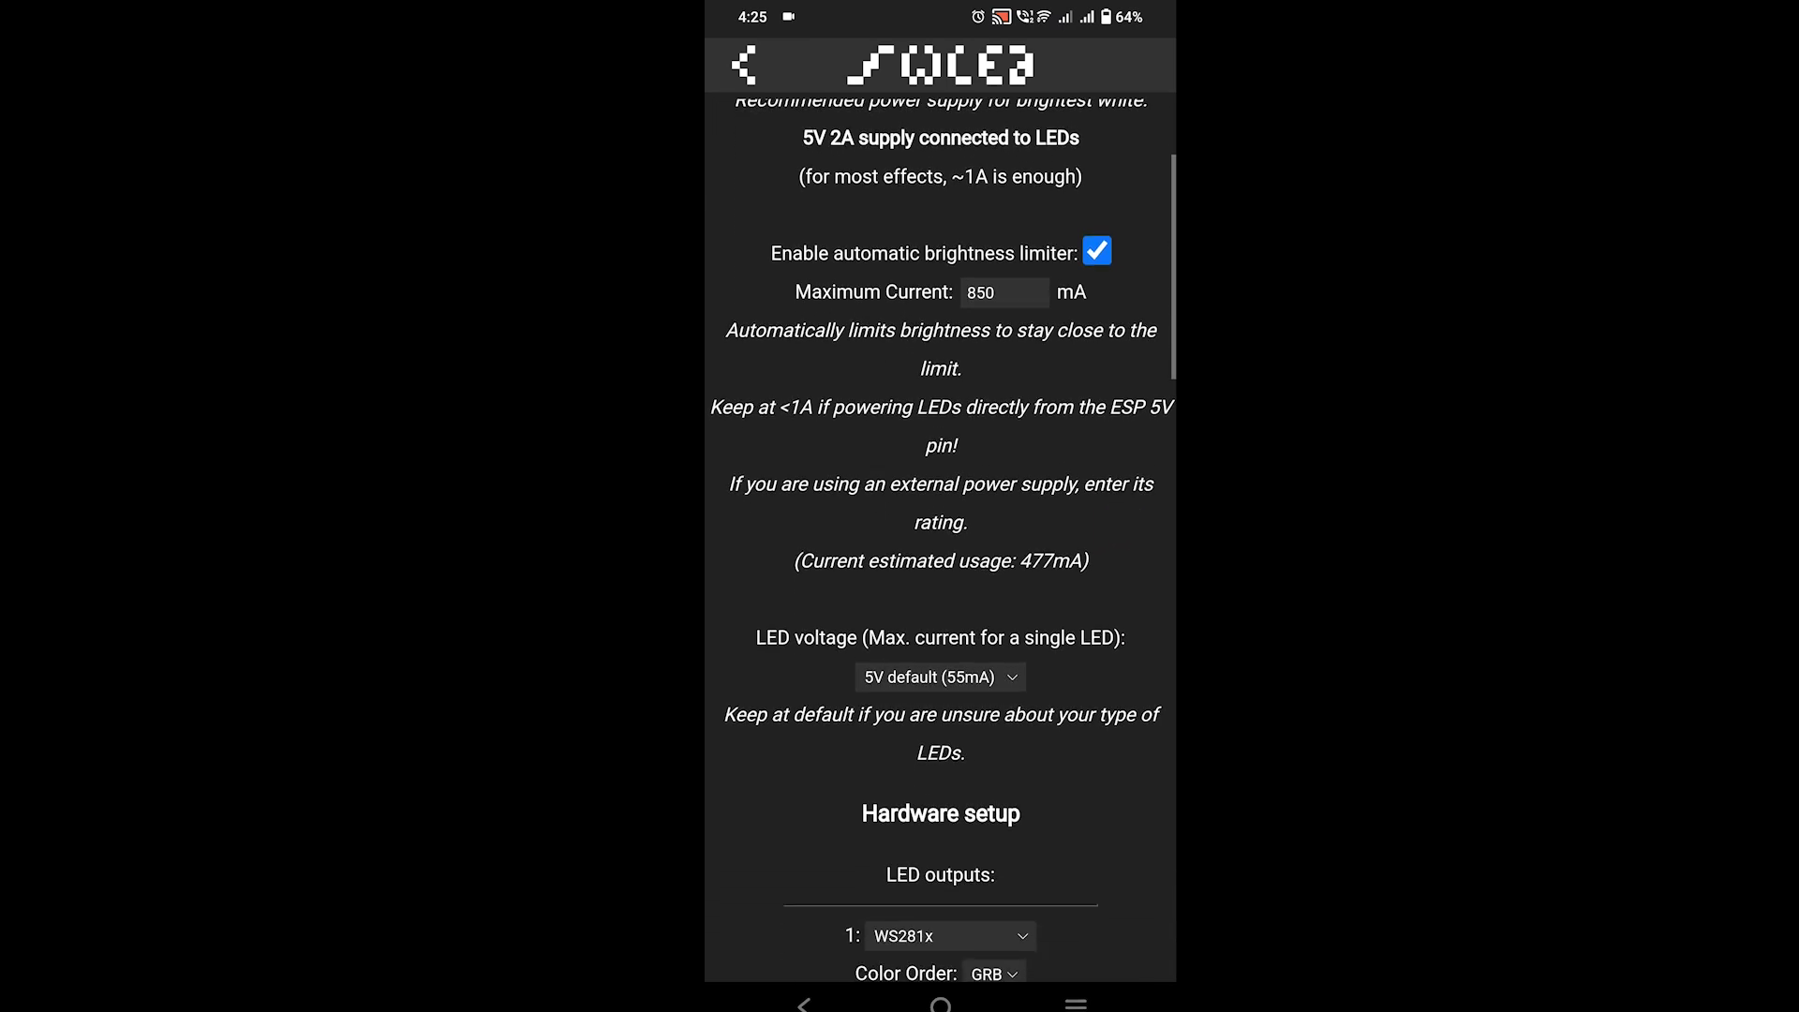
left_click(932, 610)
left_click_drag(1109, 788, 1133, 575)
Change the LED output Length to 22 and save the LED settings.
left_click(1031, 671)
left_click(1110, 886)
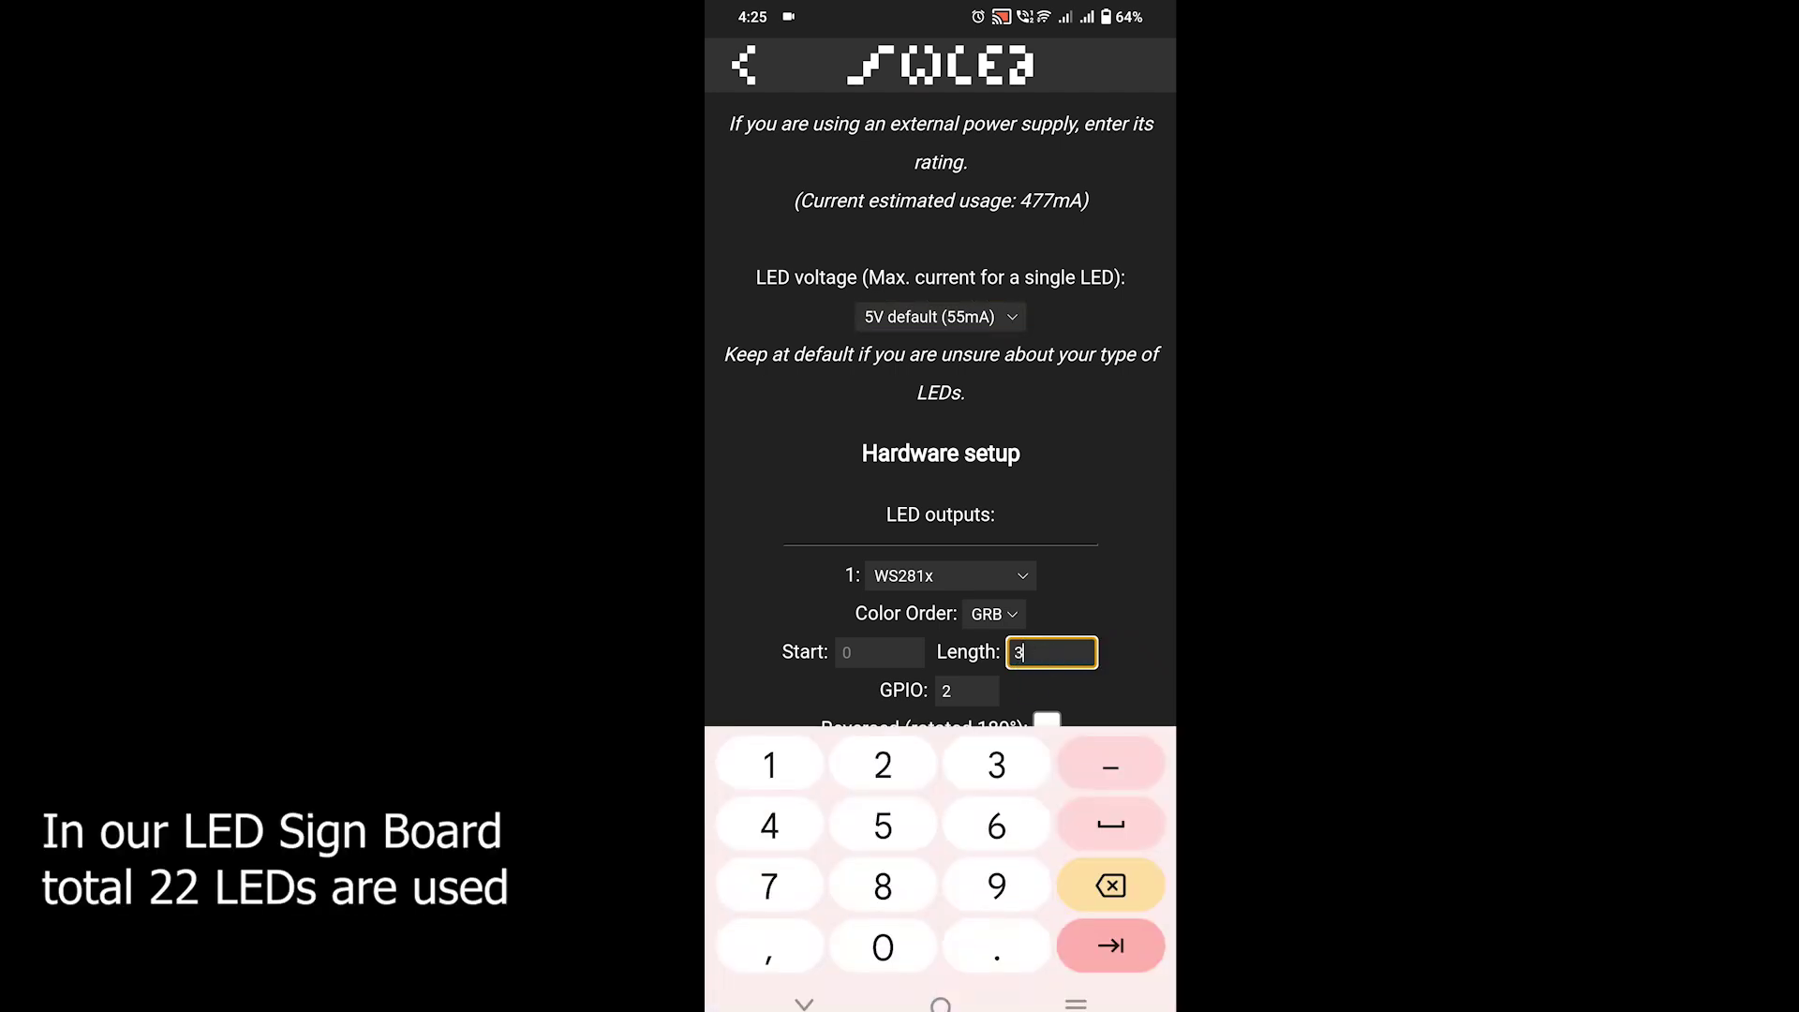
type("22")
scroll(1135, 583, "down", 3)
left_click(804, 1005)
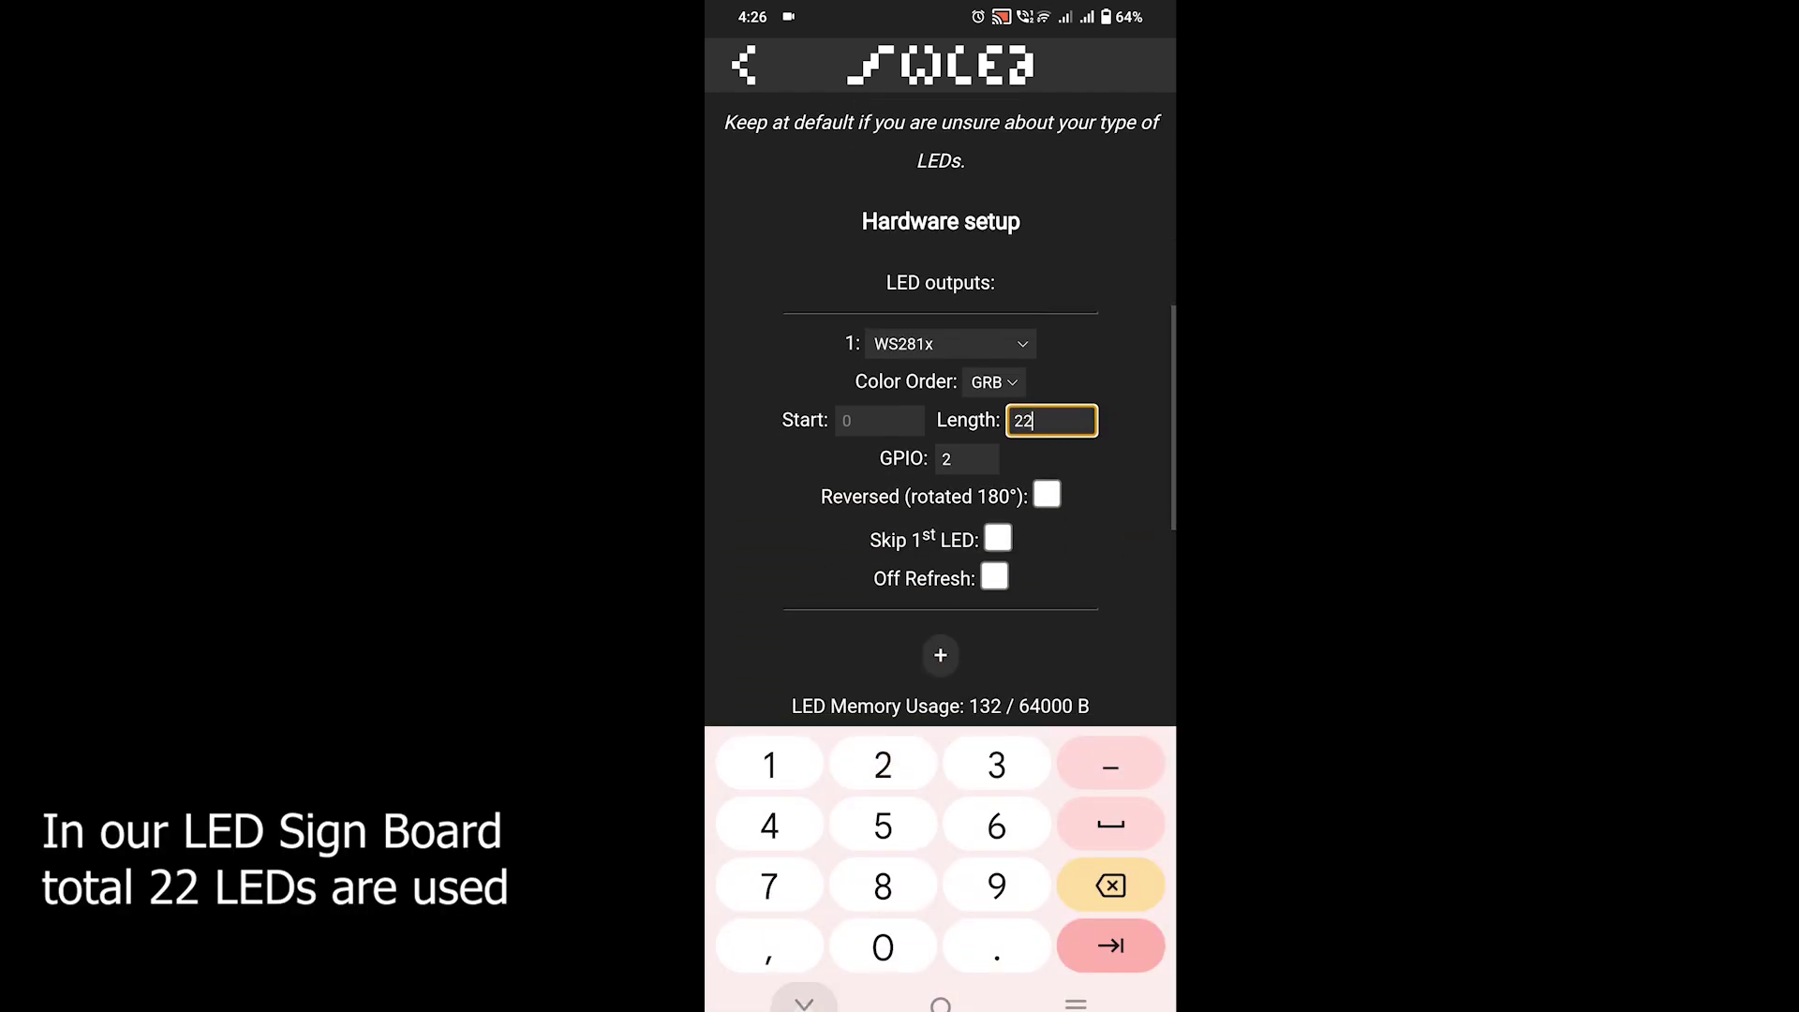
left_click_drag(1121, 868, 1130, 562)
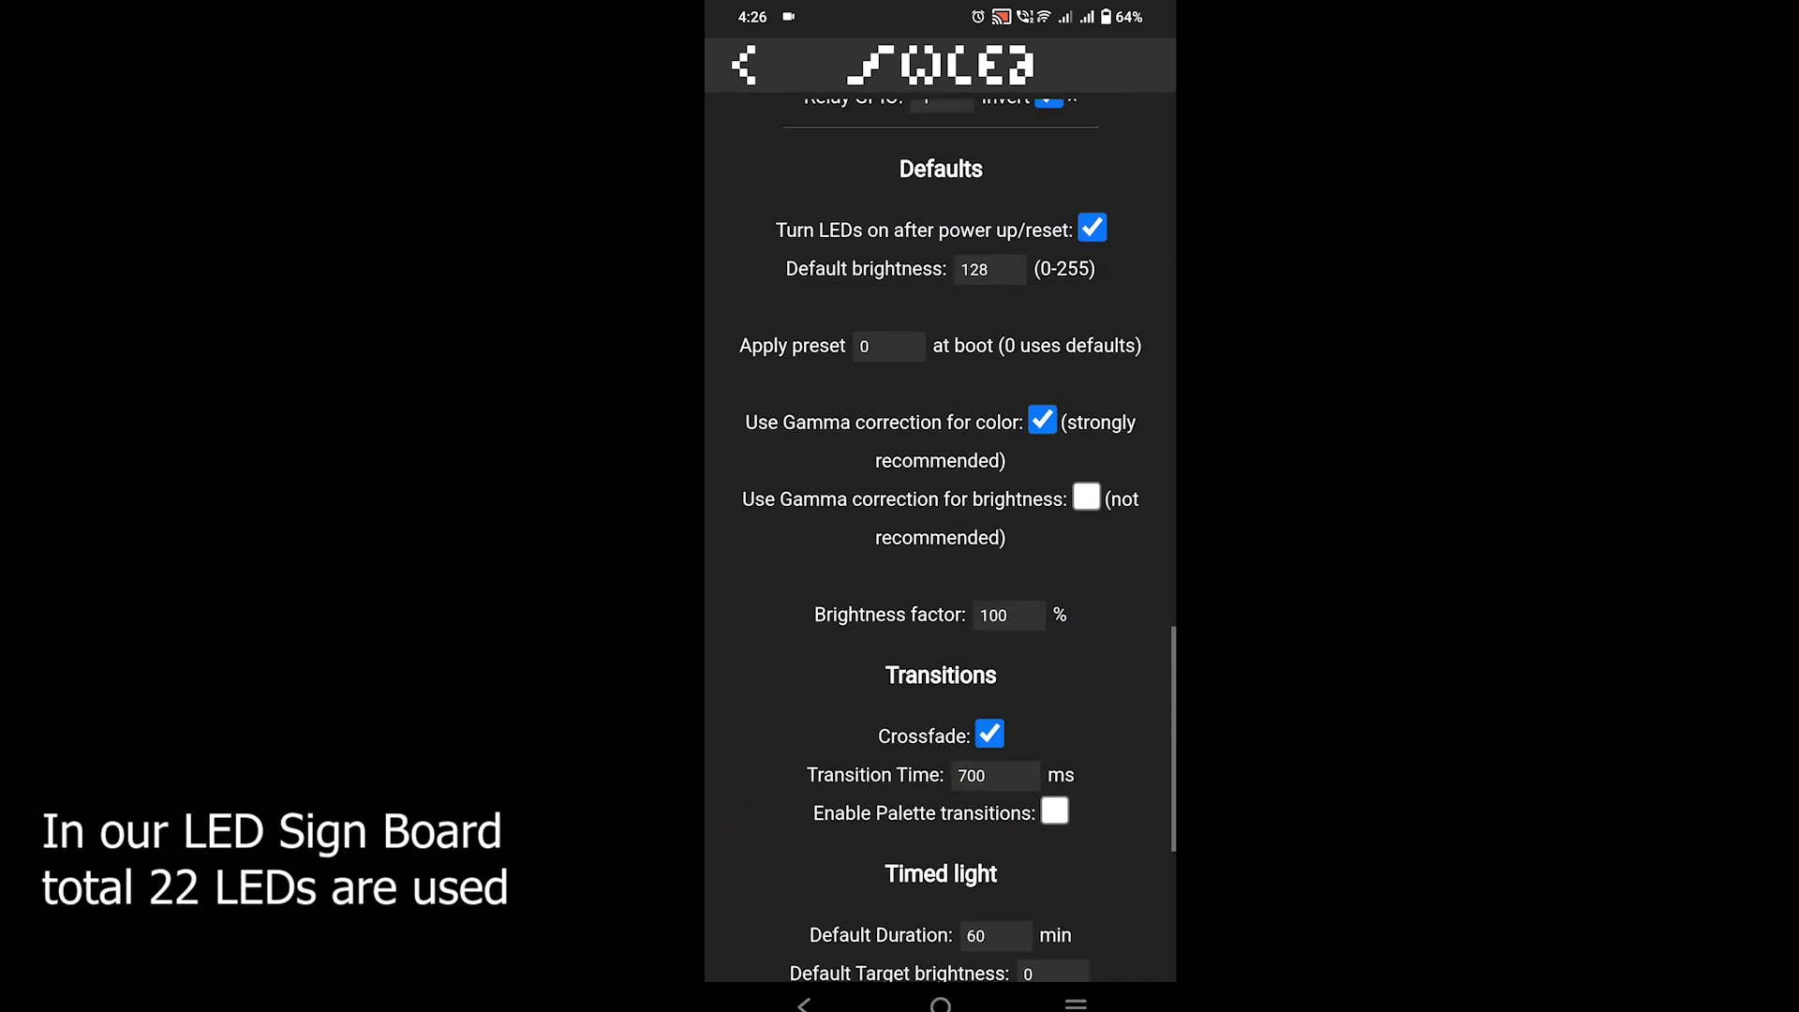
left_click(988, 954)
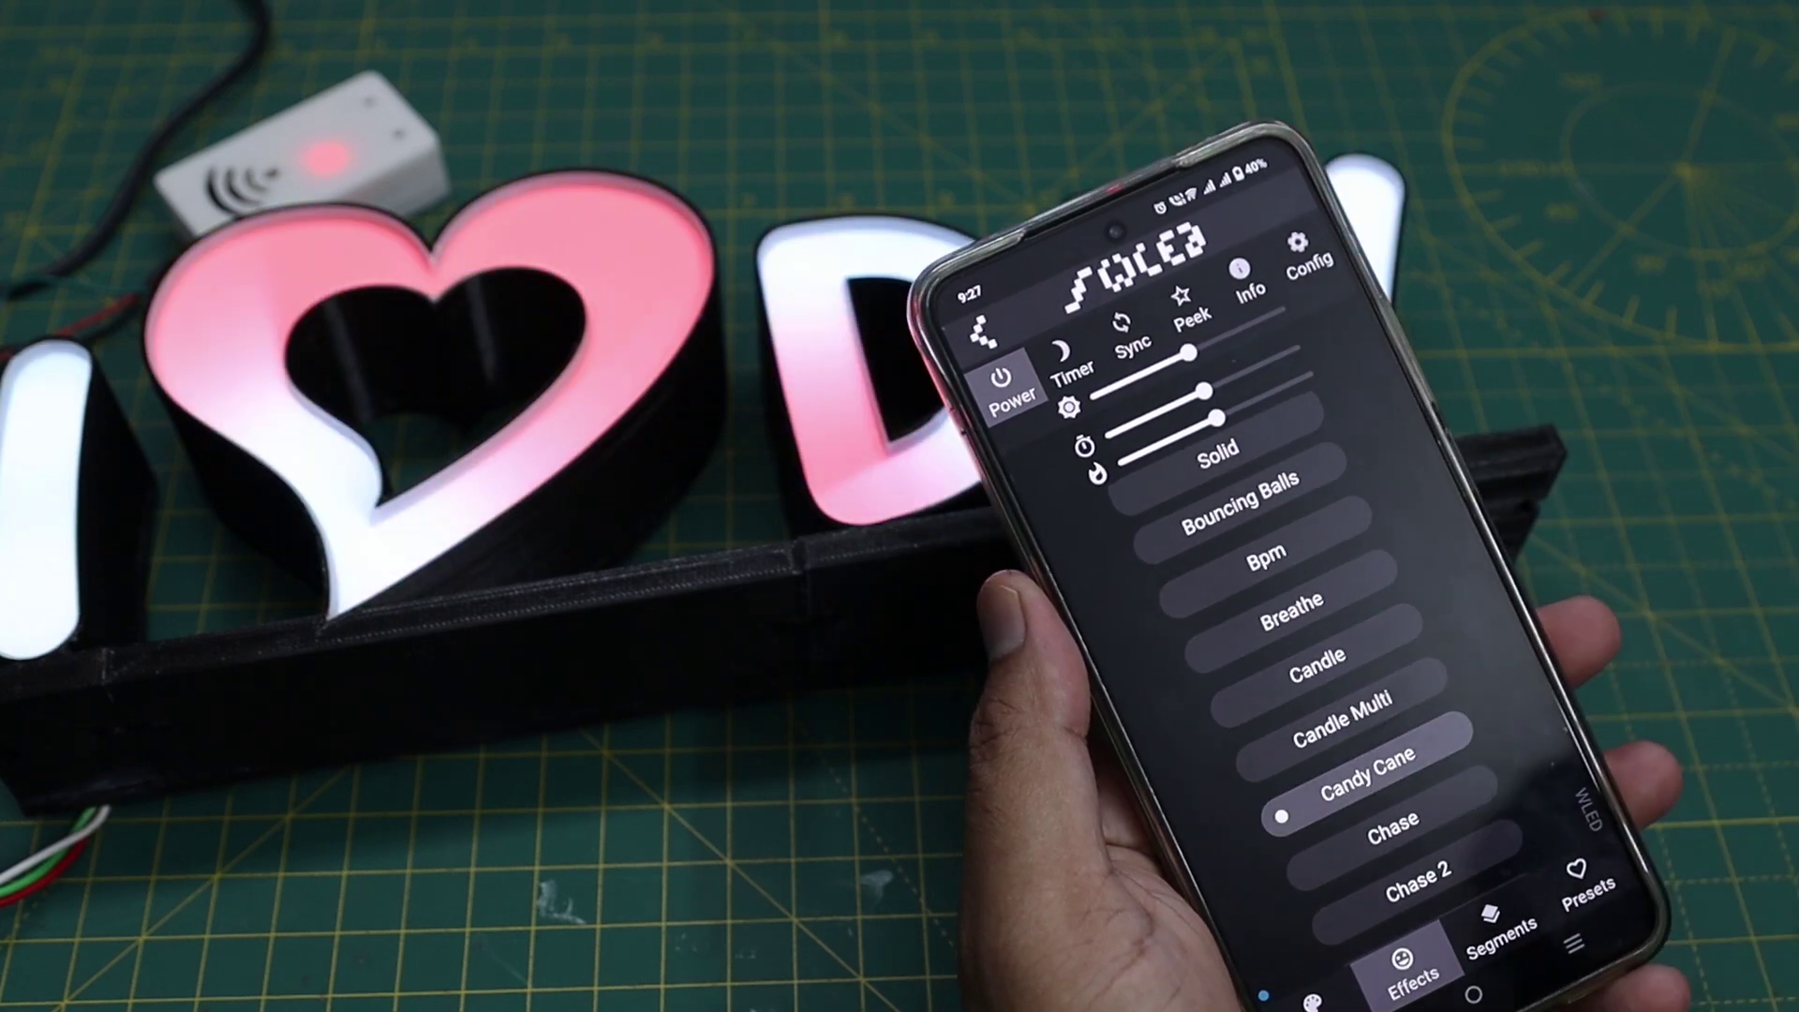
scroll(1462, 656, "down", 5)
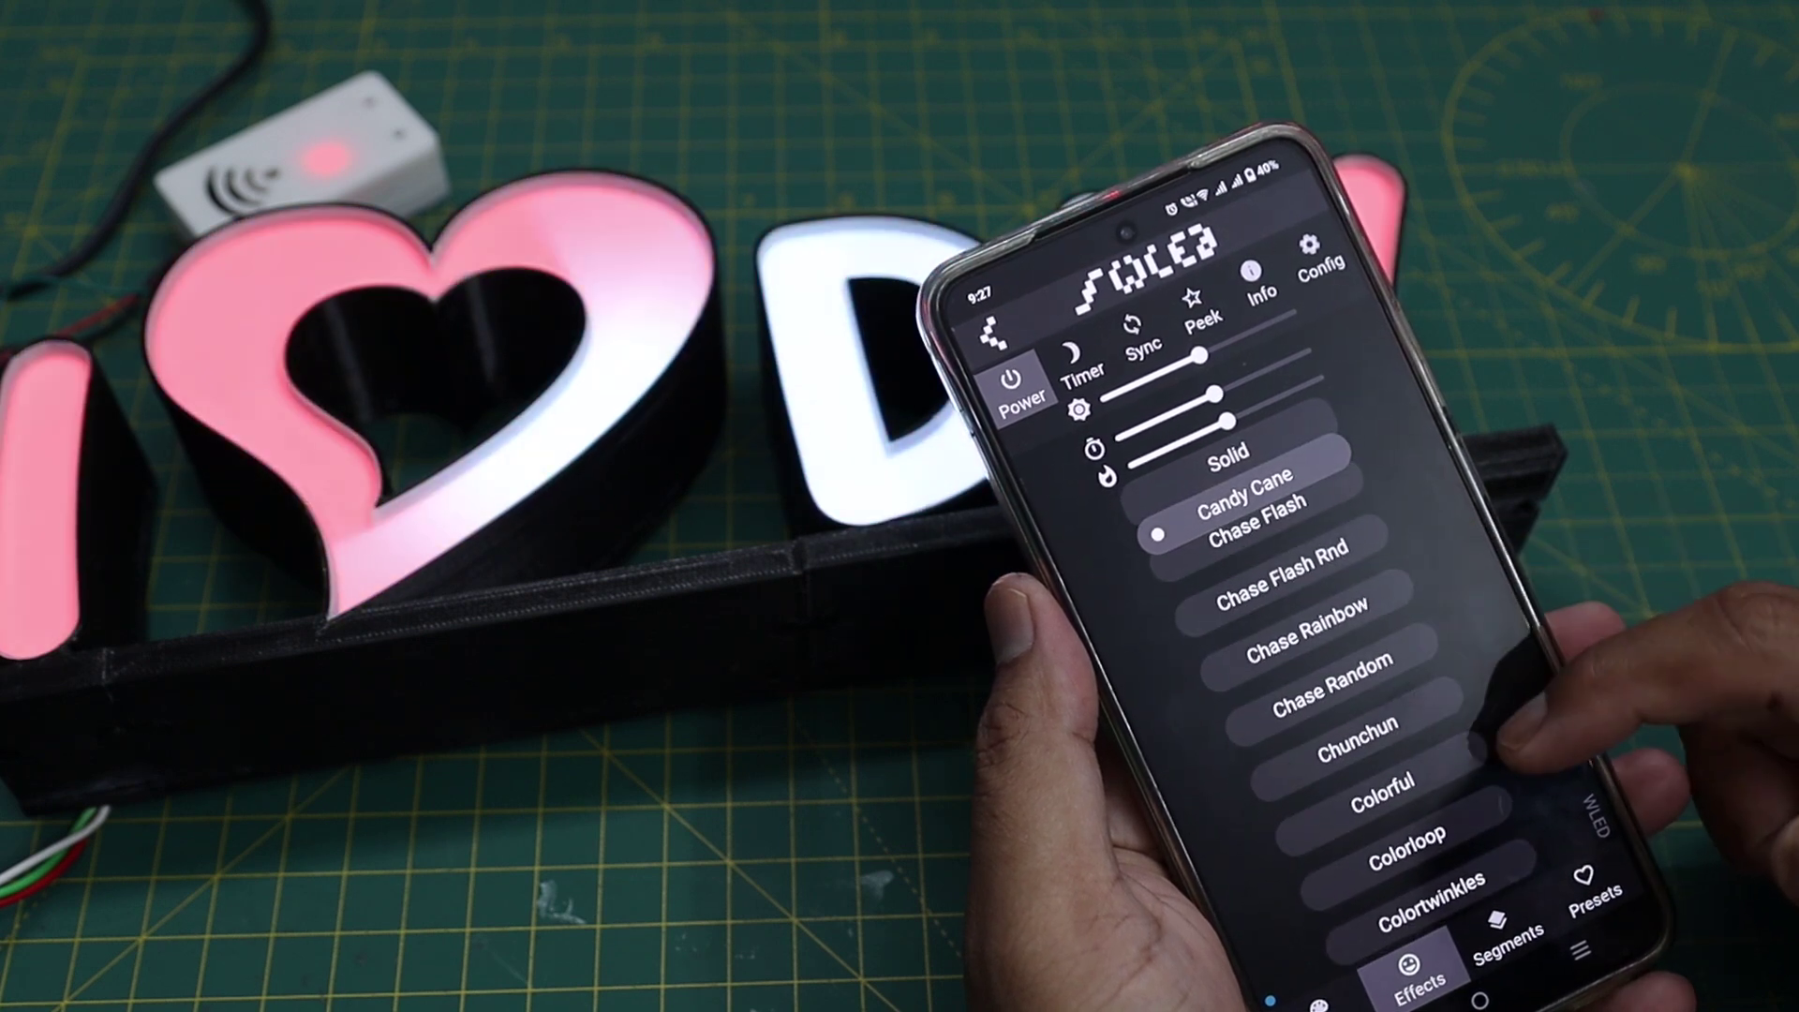
Switch the heart sign to the Colorful effect from the Effects list.
left_click(1411, 717)
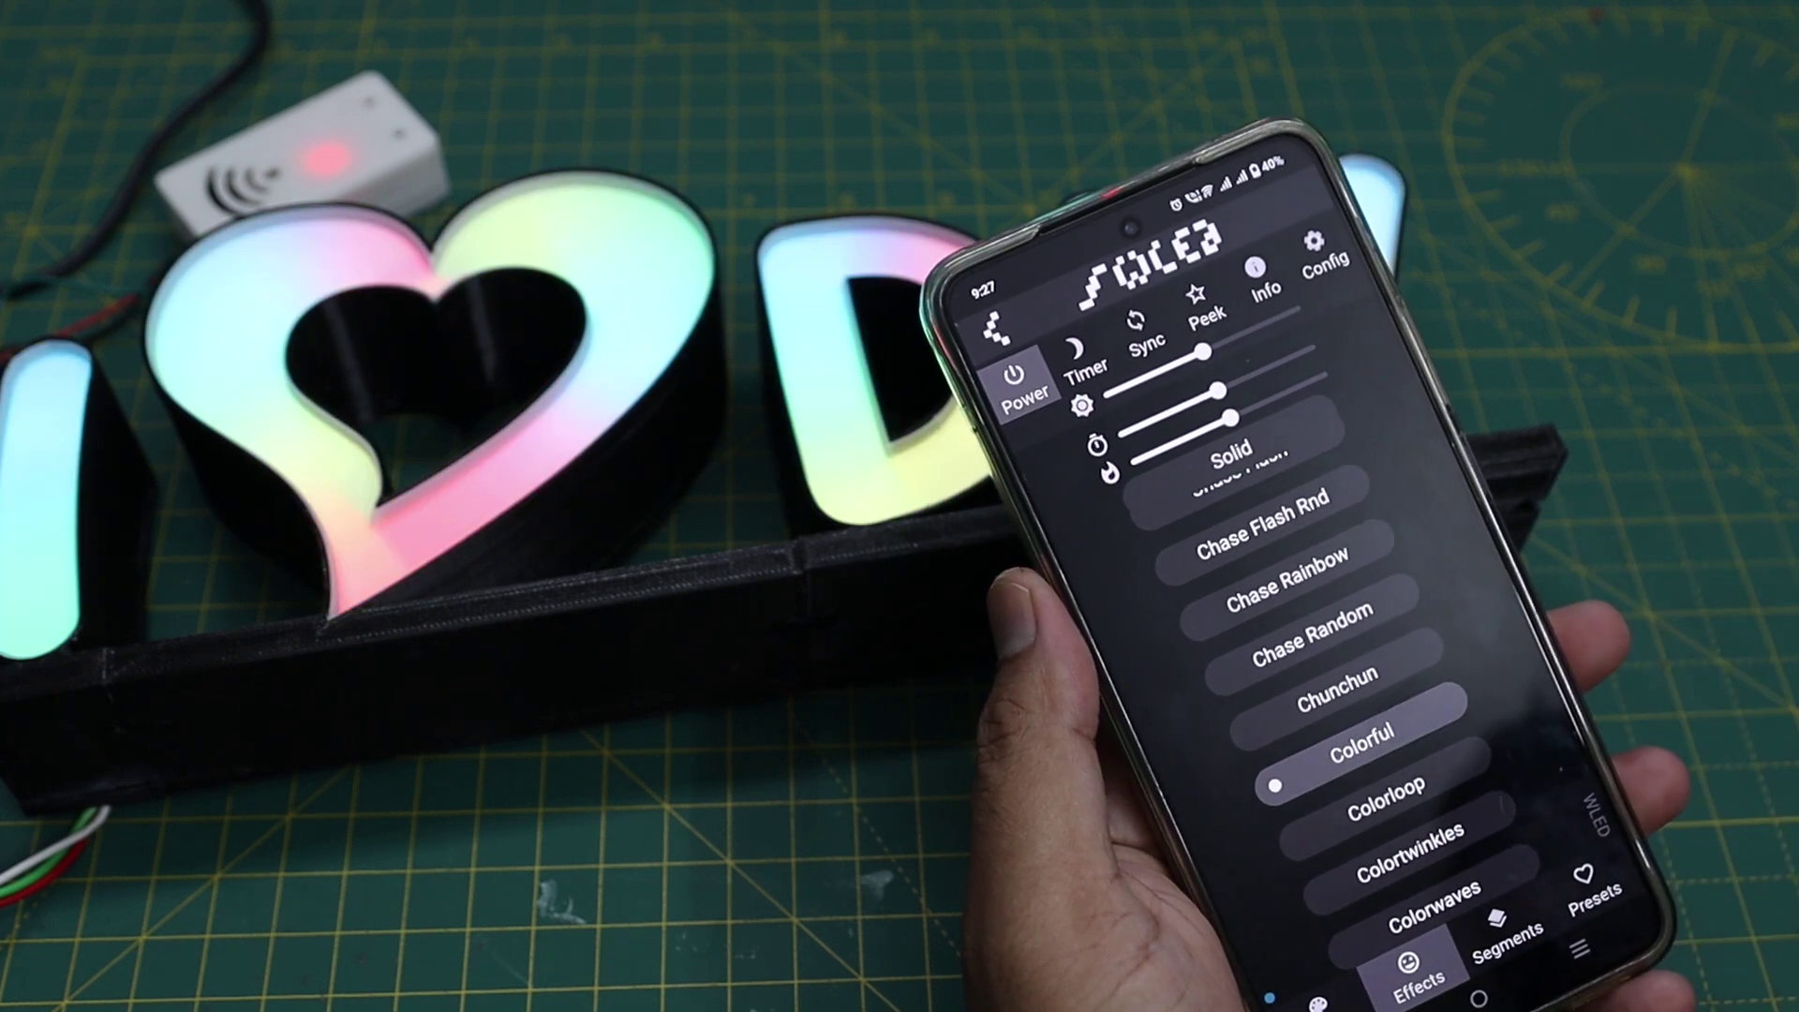